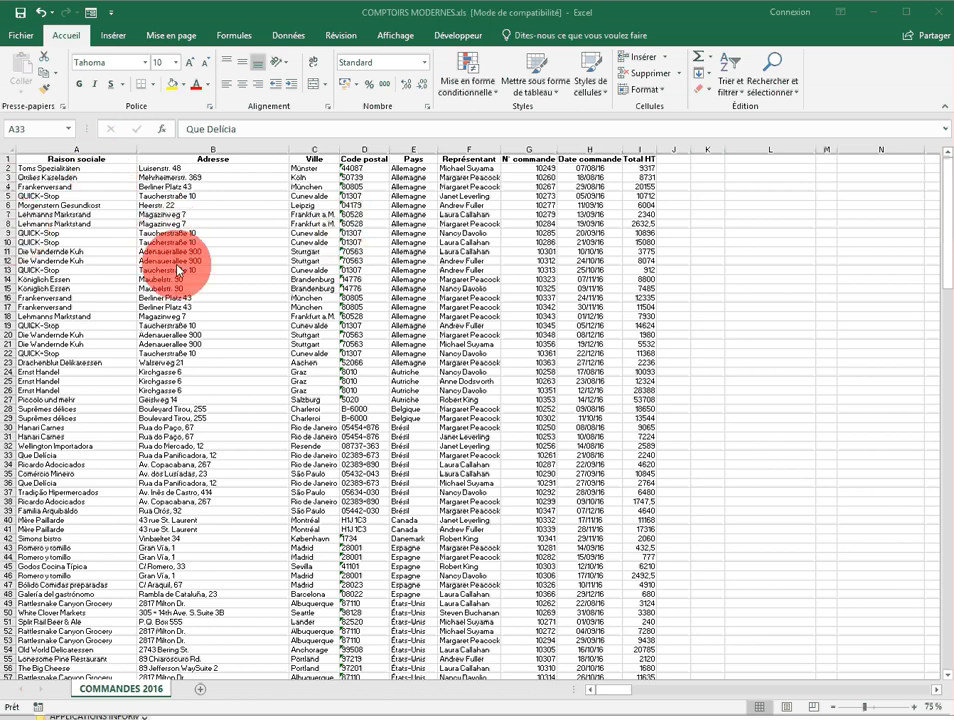
Create a pivot table from the COMMANDES 2016 range A1:I120, placed on the existing worksheet at cell L3
click(110, 165)
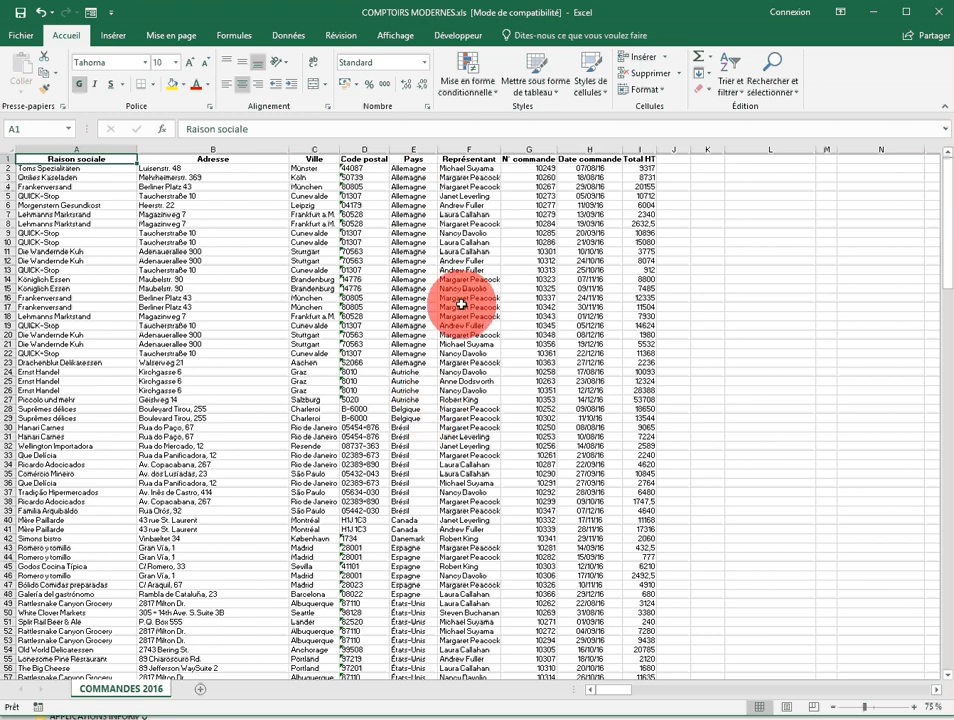
click(309, 374)
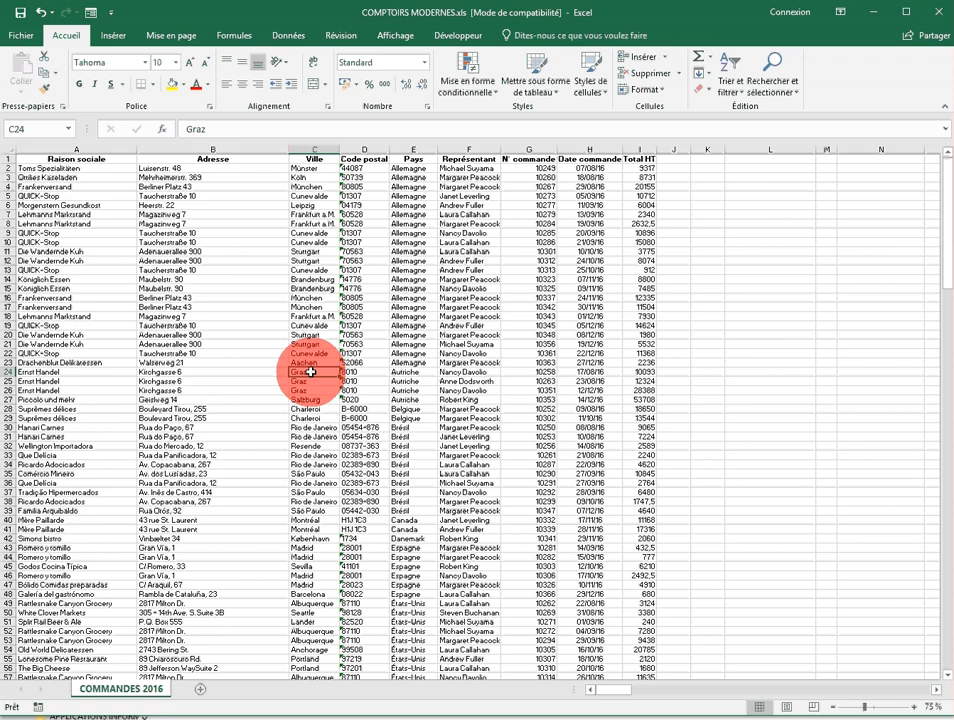
click(114, 35)
click(35, 82)
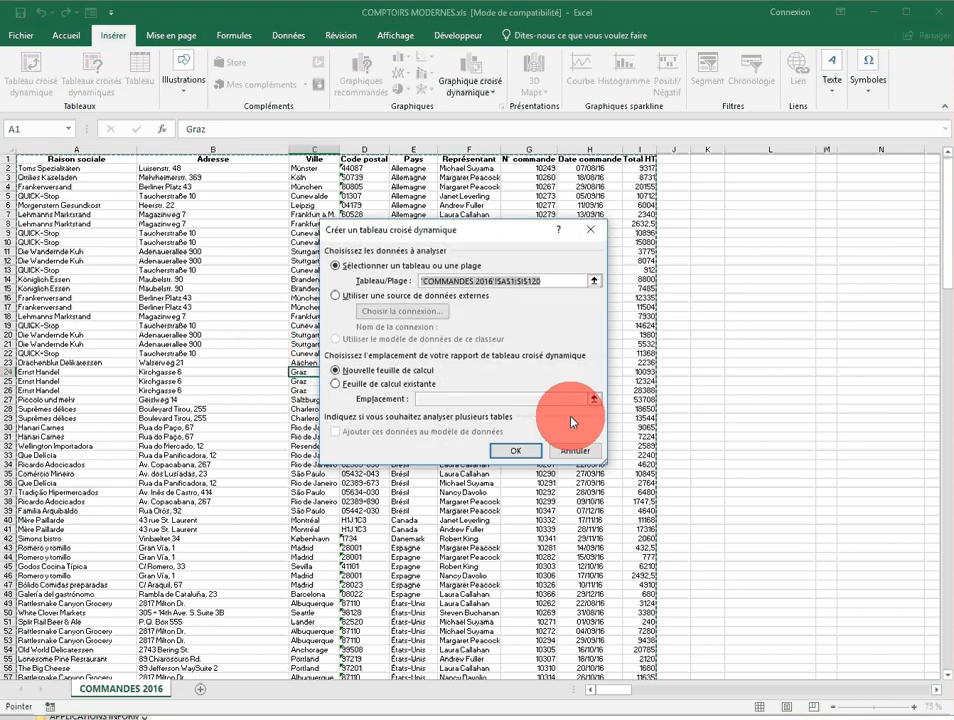
double_click(540, 282)
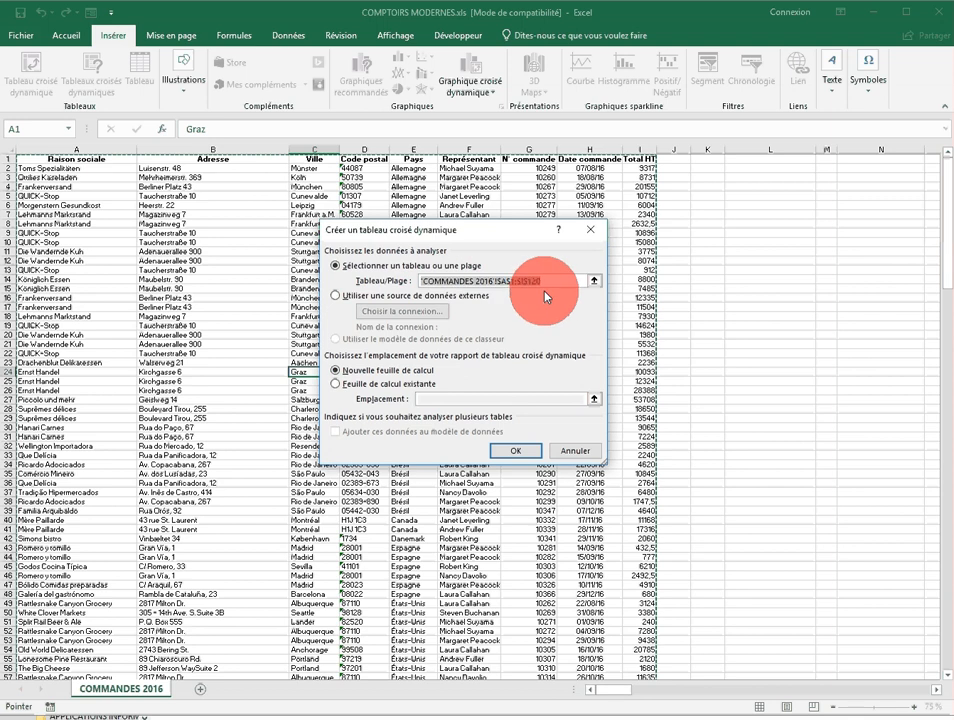
click(335, 385)
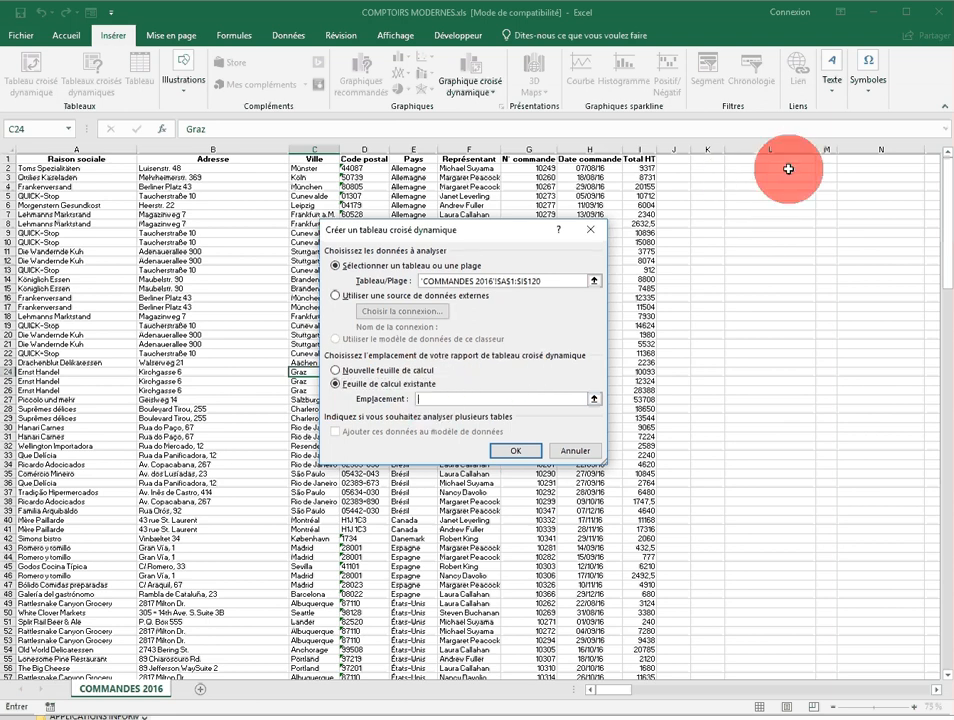
click(730, 179)
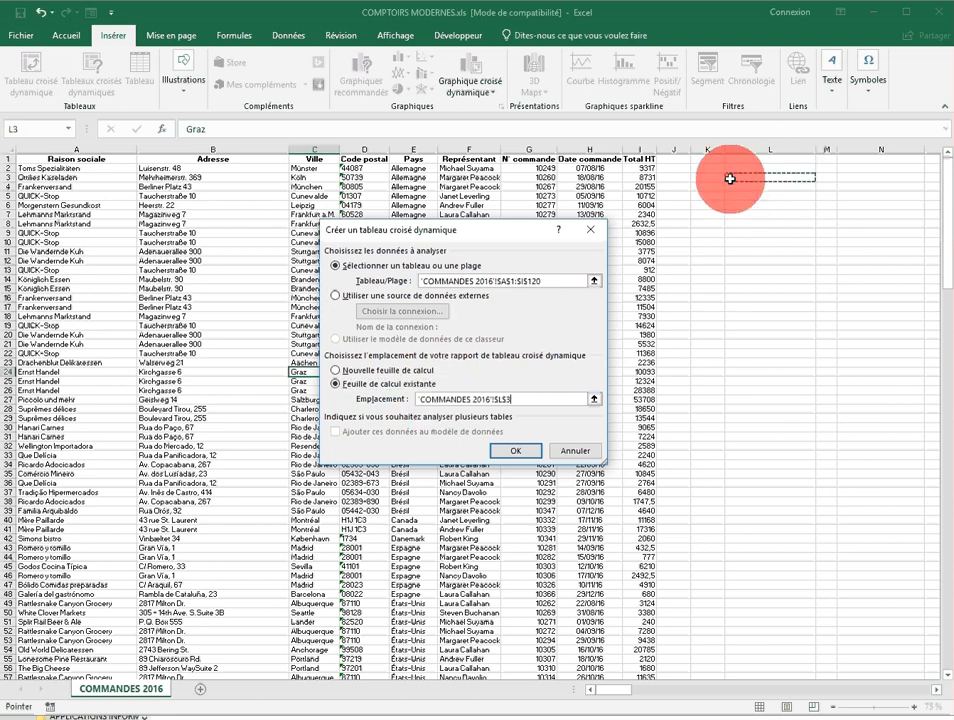
click(519, 455)
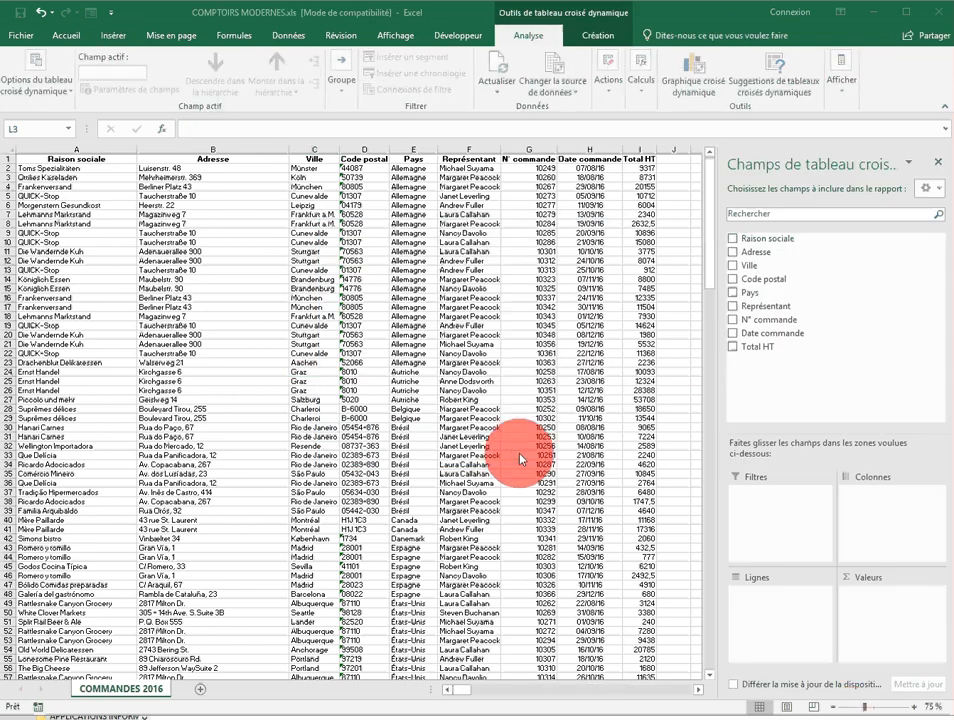
Add the Pays field to the pivot table's rows
click(698, 690)
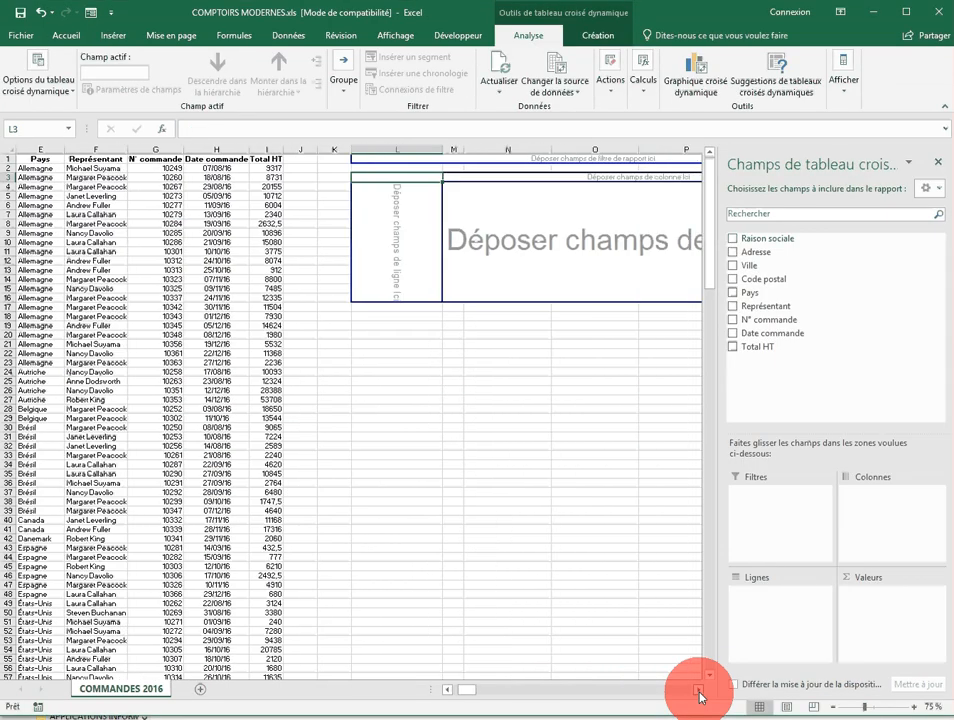
click(698, 690)
click(698, 690)
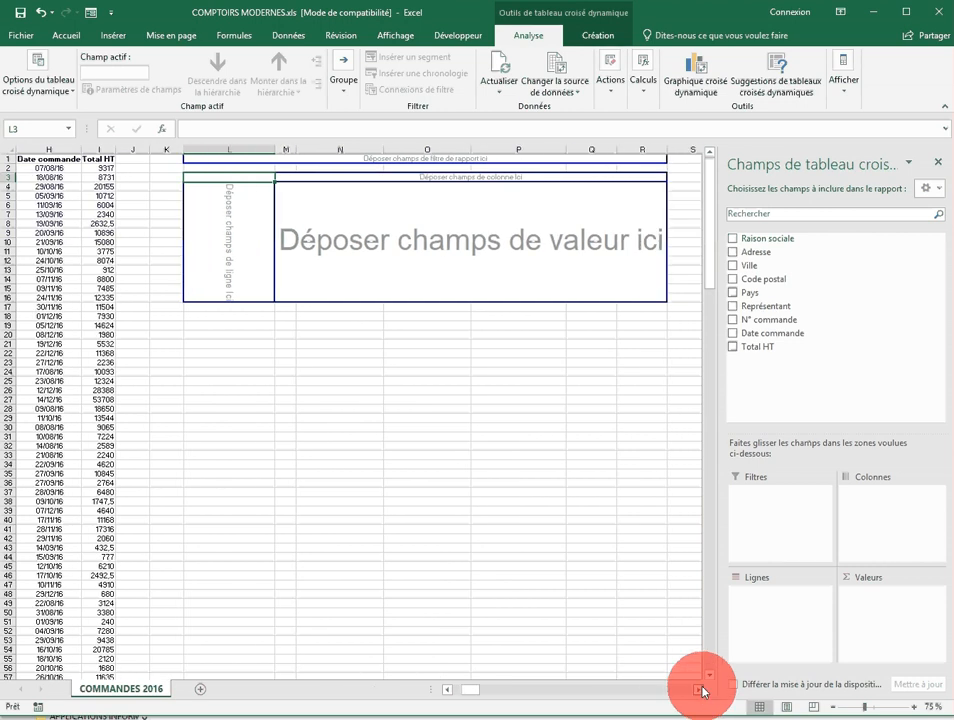
mouse_move(788, 264)
mouse_down()
mouse_move(782, 486)
mouse_move(780, 441)
mouse_move(811, 415)
mouse_move(862, 458)
mouse_move(852, 272)
mouse_move(731, 298)
mouse_move(760, 618)
mouse_move(743, 596)
mouse_move(756, 598)
mouse_move(863, 510)
mouse_move(852, 494)
mouse_move(801, 571)
mouse_move(750, 603)
mouse_up()
click(731, 298)
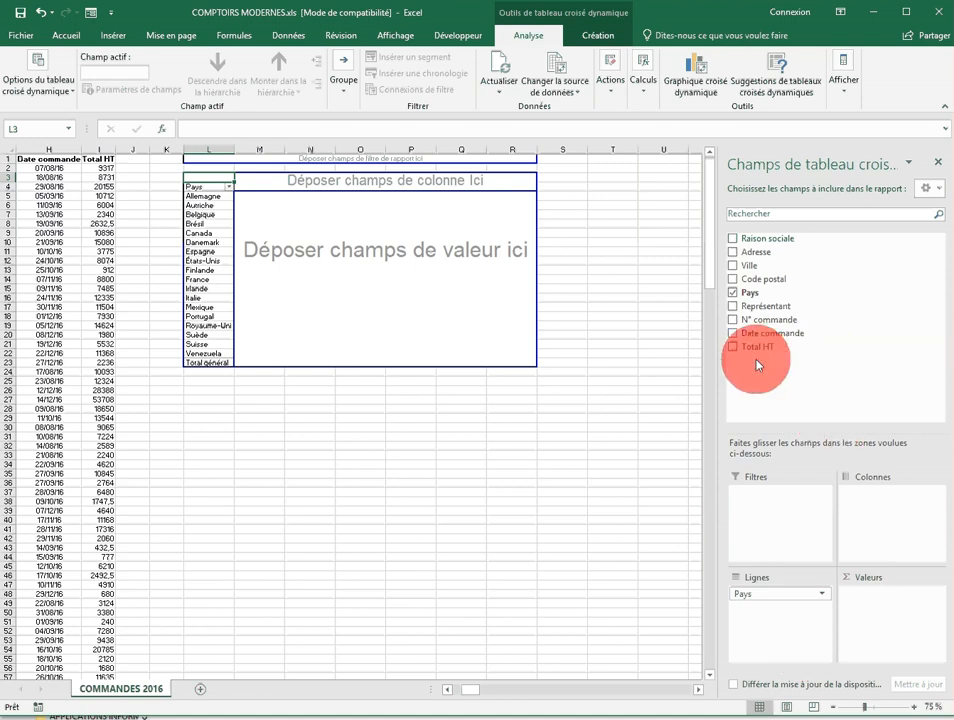
Add the Total HT field to the pivot table's values as a sum
drag(737, 350, 737, 351)
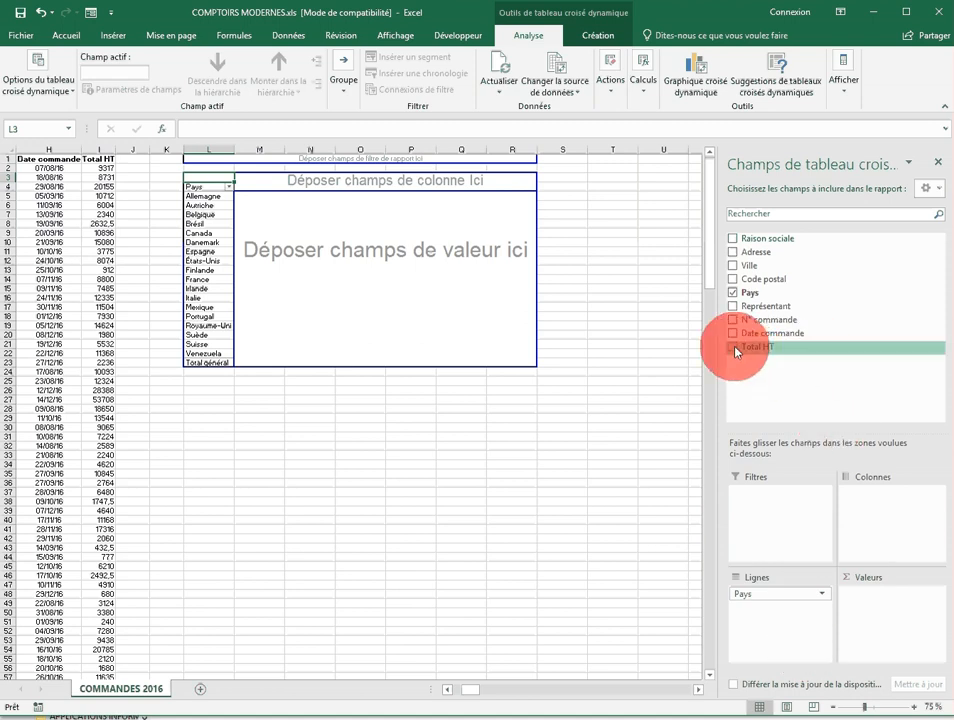
click(737, 350)
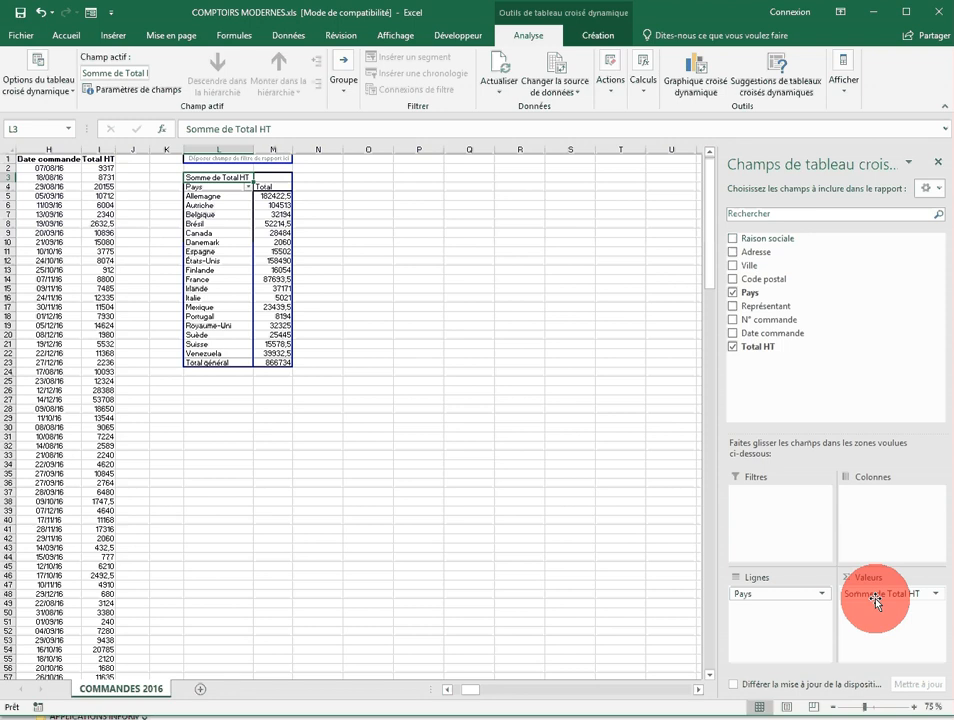
mouse_move(875, 600)
mouse_down()
mouse_move(878, 618)
mouse_move(893, 603)
mouse_move(849, 601)
mouse_move(876, 598)
mouse_up()
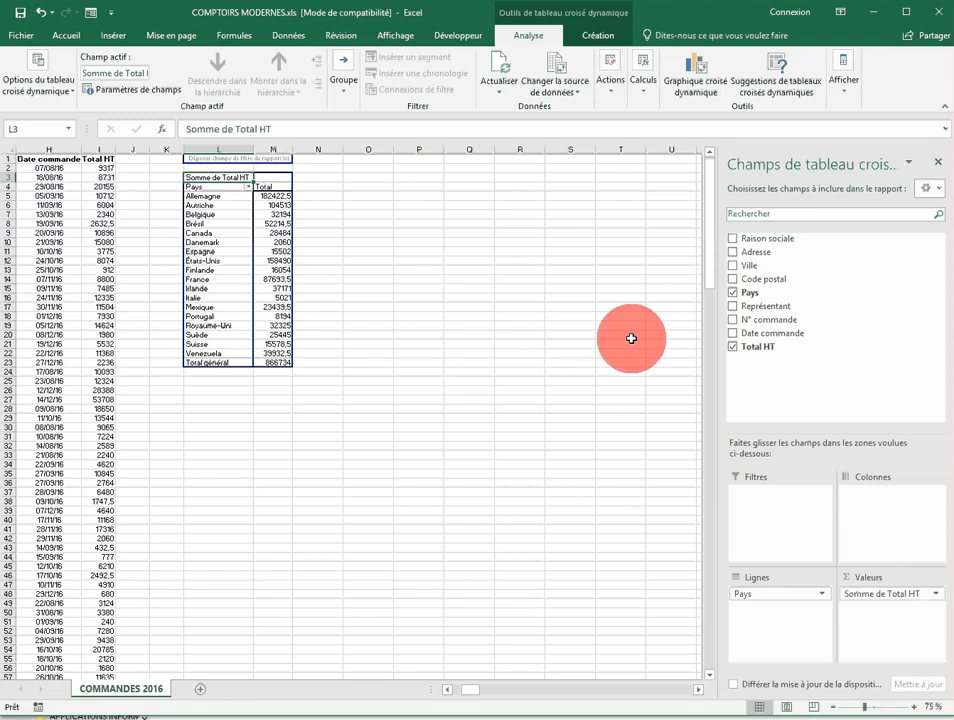
Sort the pivot table's countries by their Total HT sum from largest to smallest
click(284, 281)
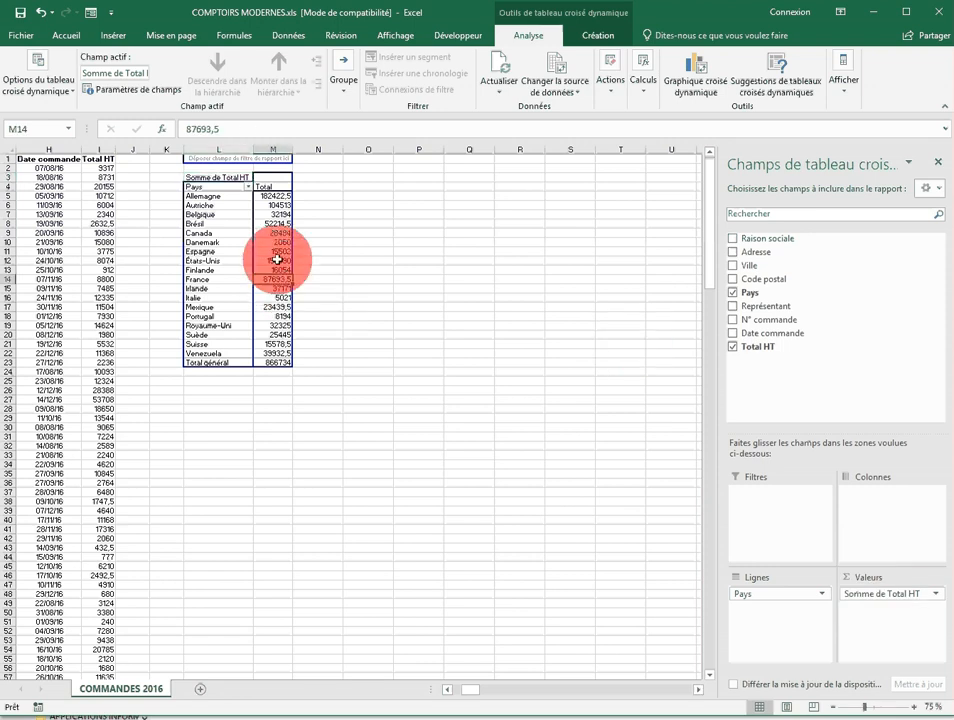
right_click(281, 262)
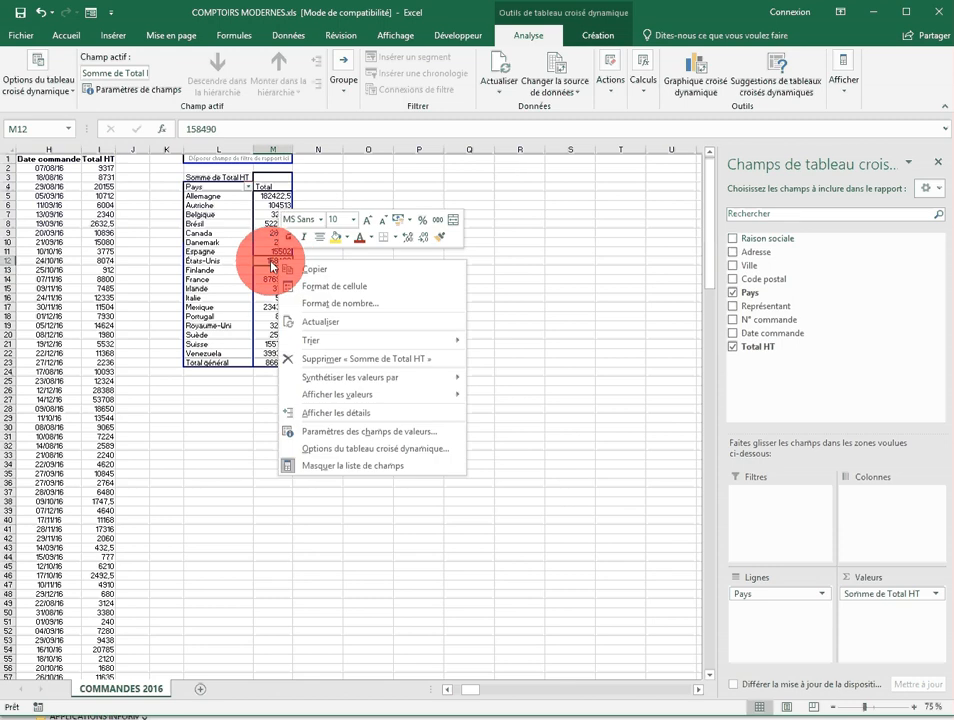
mouse_move(309, 341)
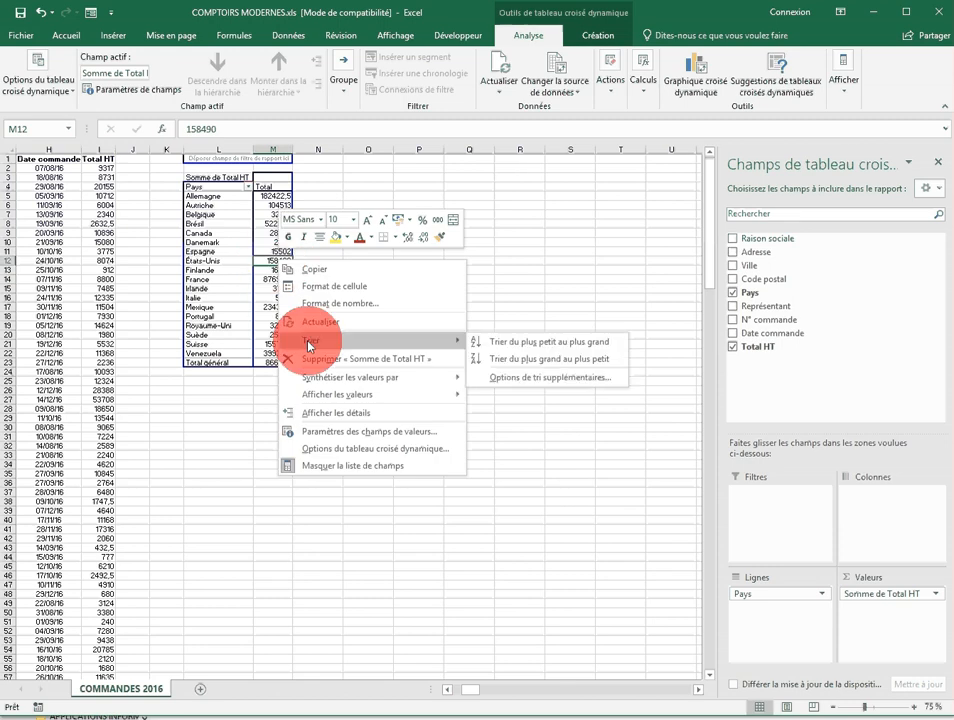
click(533, 360)
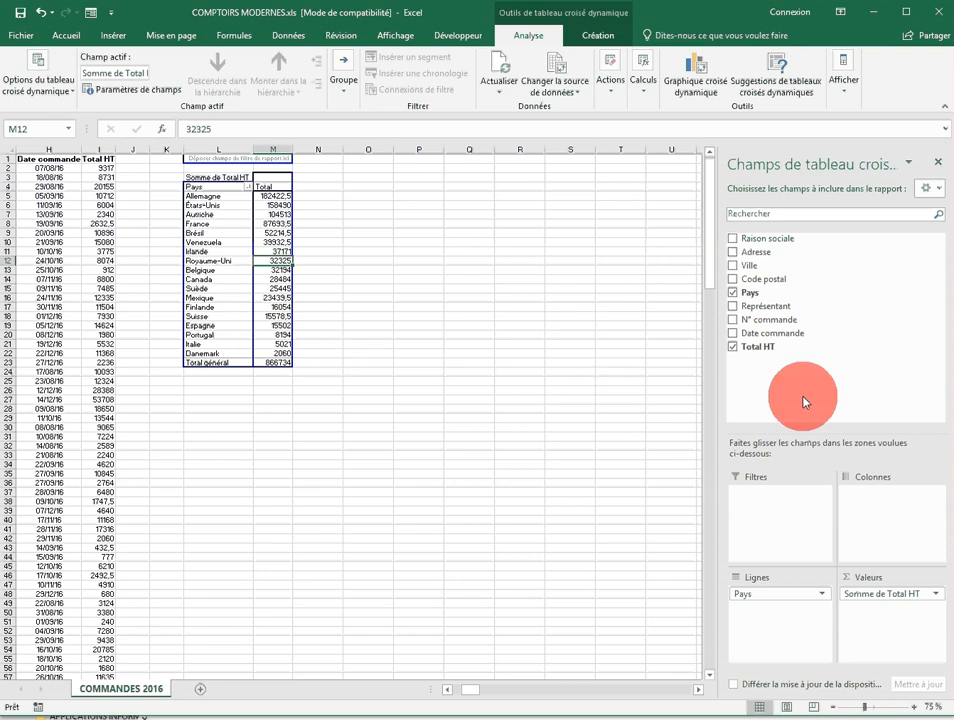
Add Total HT to the values a second time and show it as "% du total général"
drag(752, 346, 859, 621)
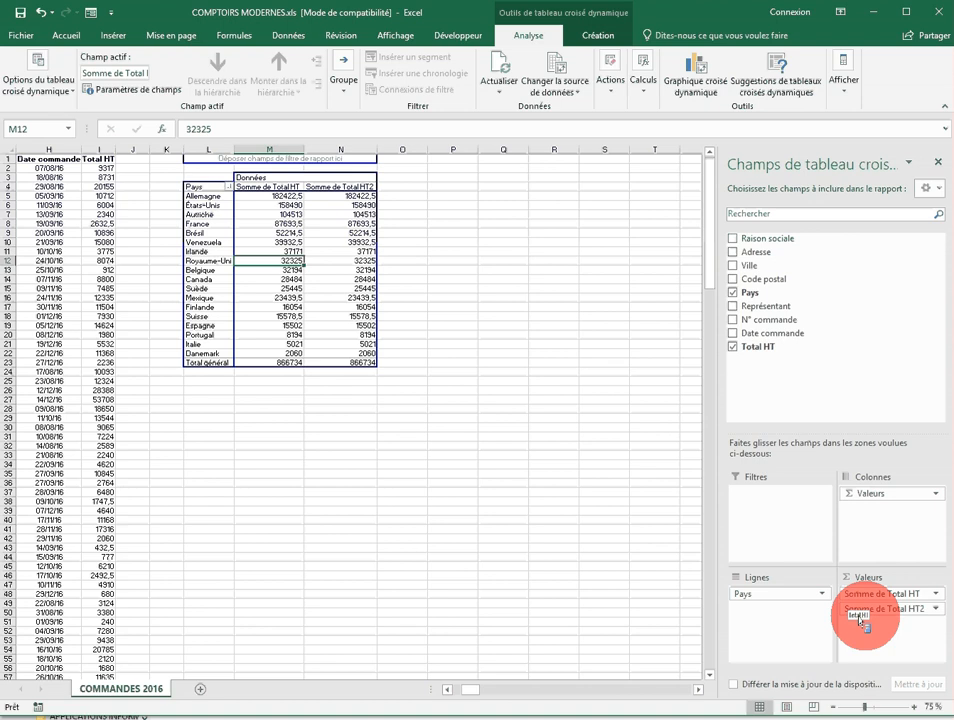
click(935, 610)
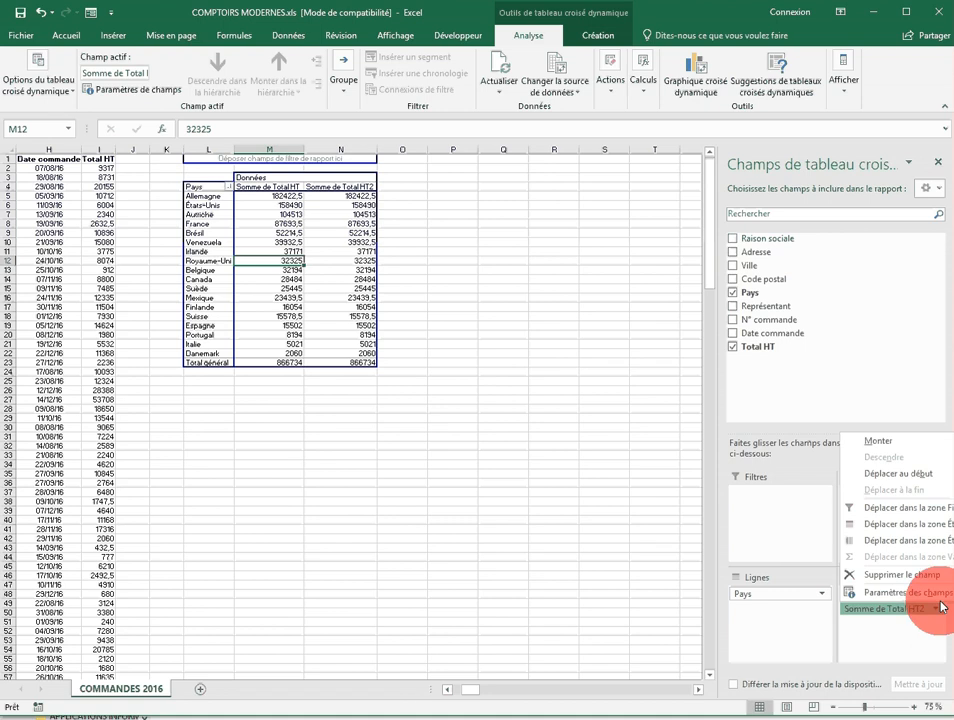
click(897, 592)
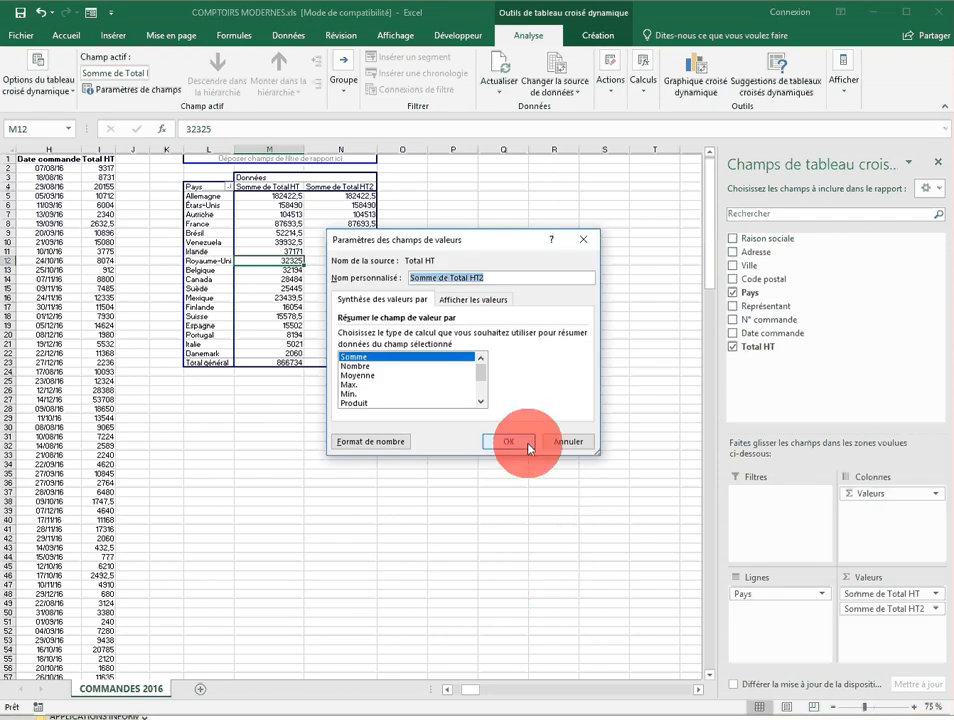
click(503, 299)
click(432, 340)
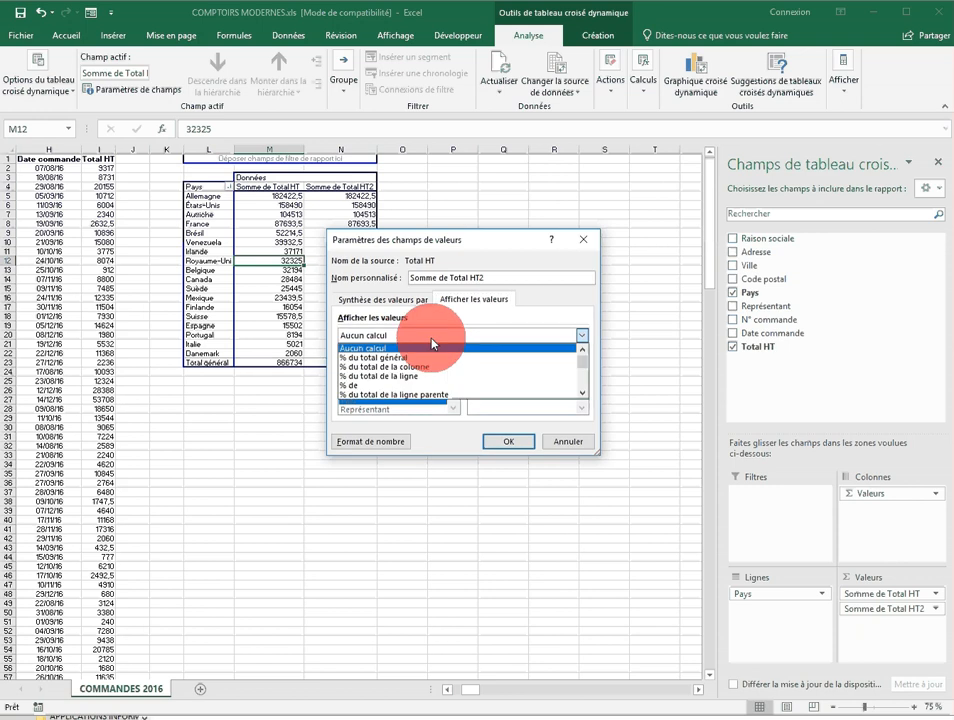
click(406, 357)
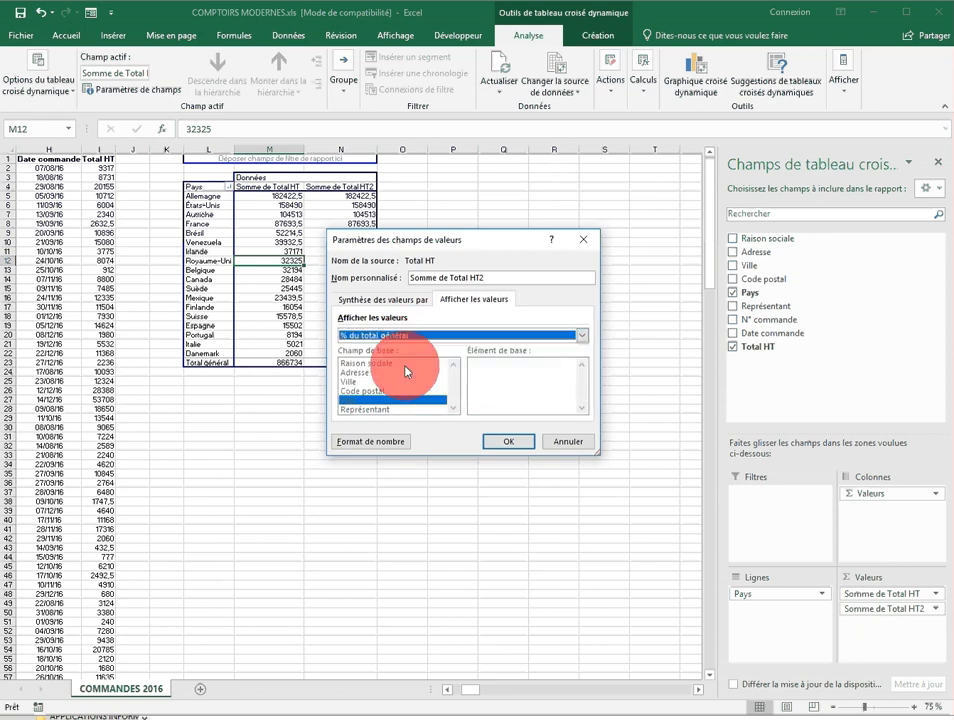
click(507, 442)
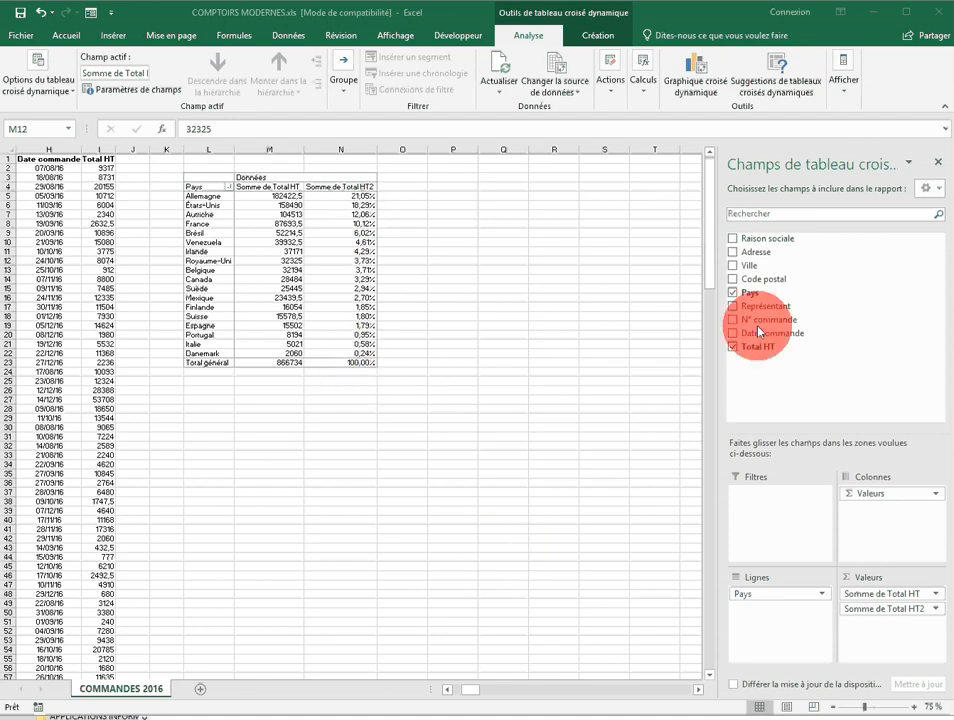
Add Total HT to the values a third time and show it as "% résultat cumulé dans"
click(786, 366)
drag(772, 348, 851, 628)
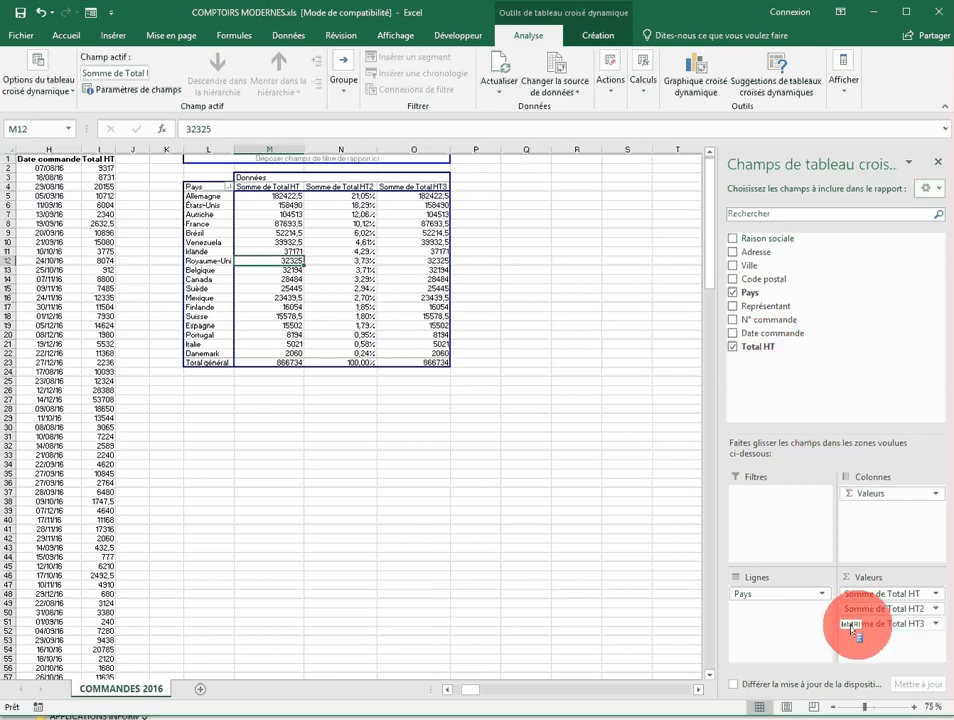
click(937, 624)
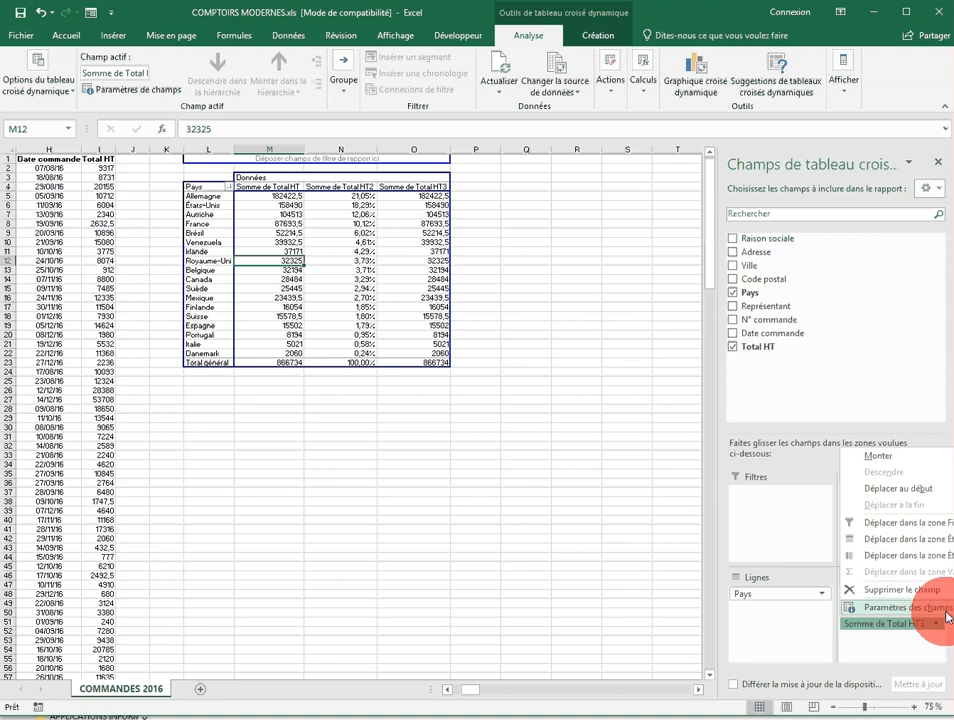
click(946, 607)
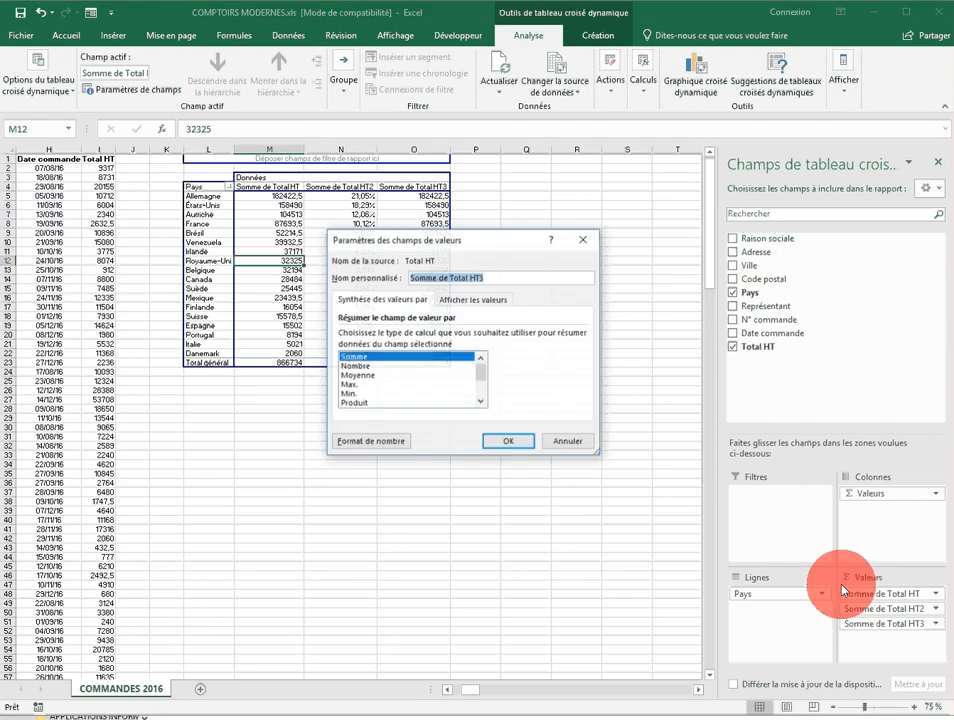
click(490, 300)
click(426, 335)
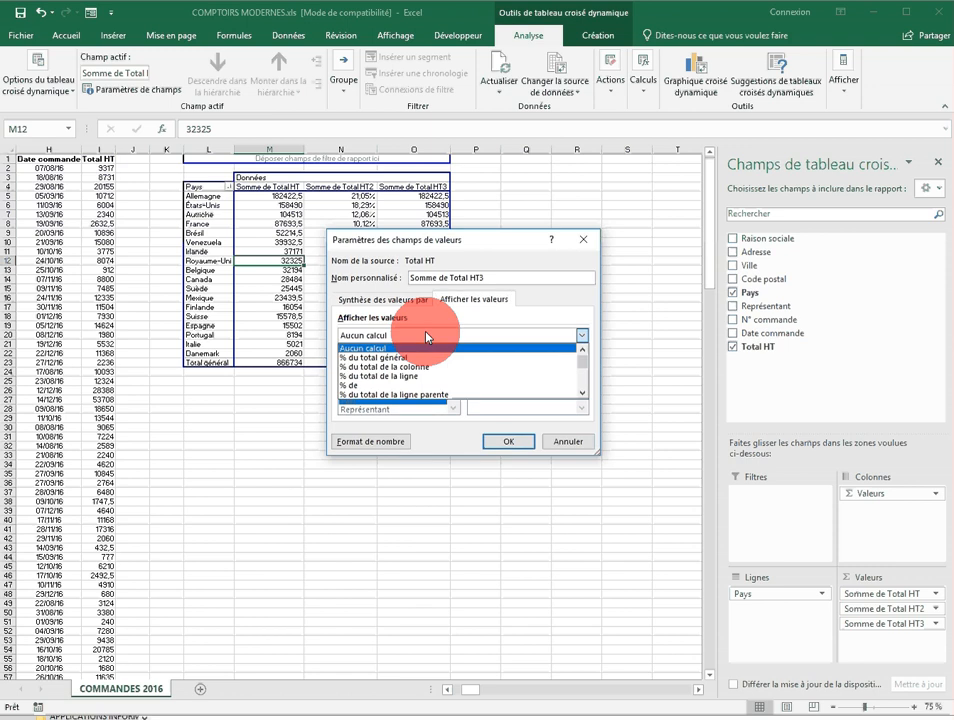
click(584, 397)
click(584, 397)
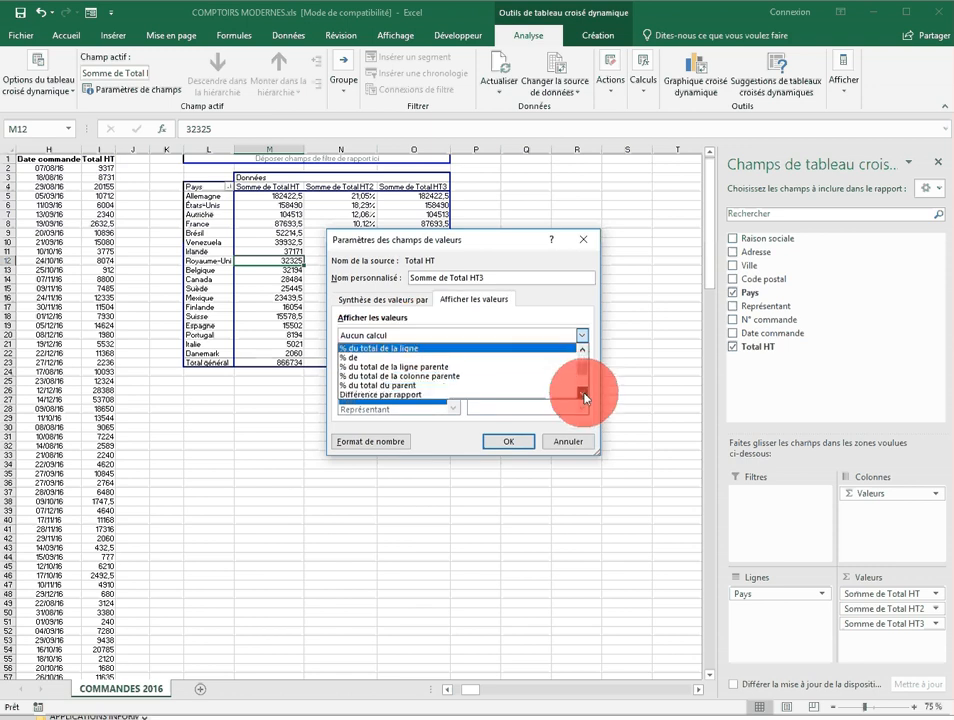
click(584, 397)
click(584, 397)
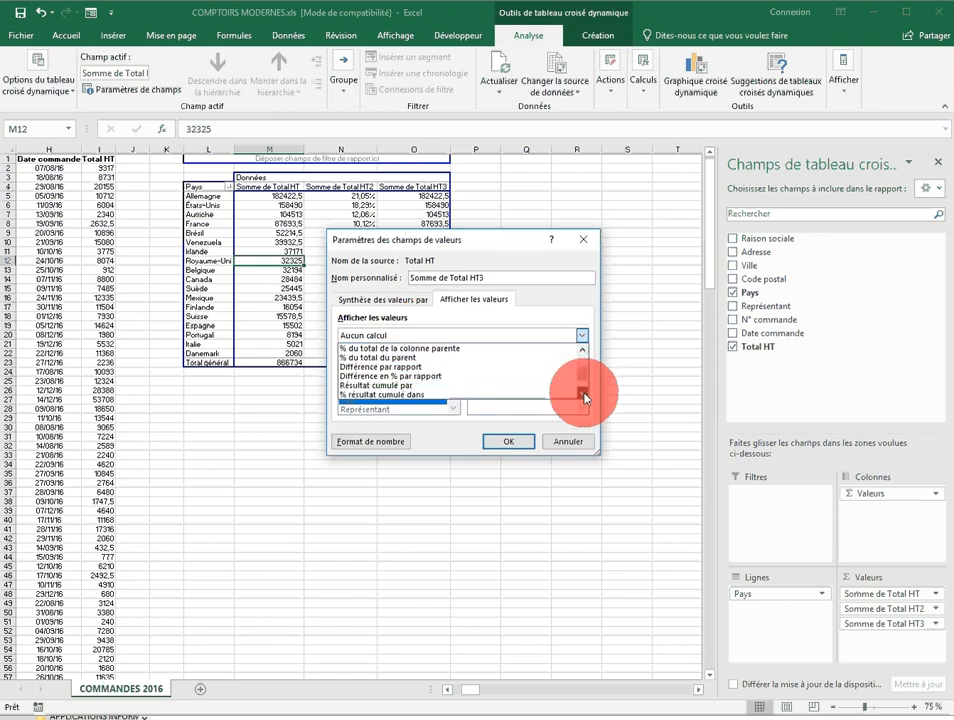
click(462, 395)
click(443, 494)
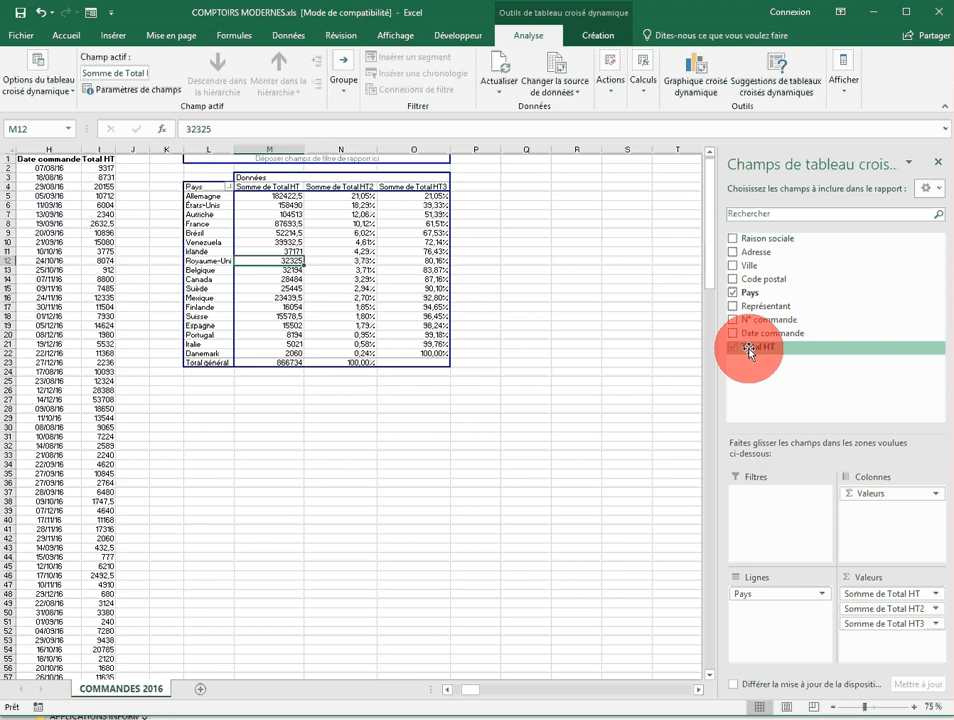
Add Total HT to the pivot table's values a fourth time and summarise it by Moyenne
drag(752, 349, 856, 640)
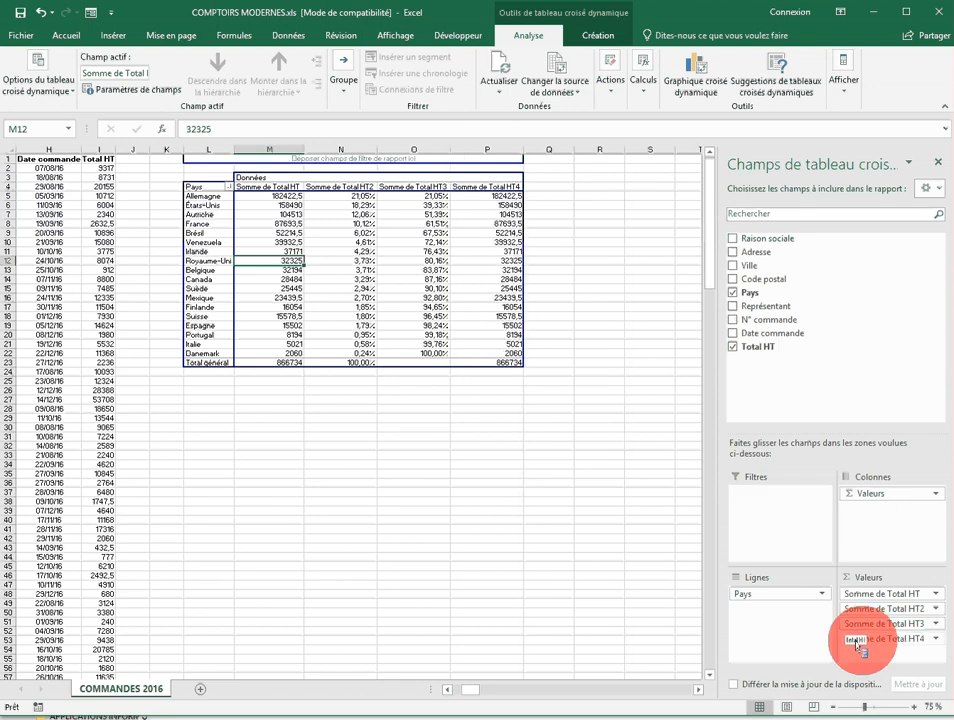
click(924, 640)
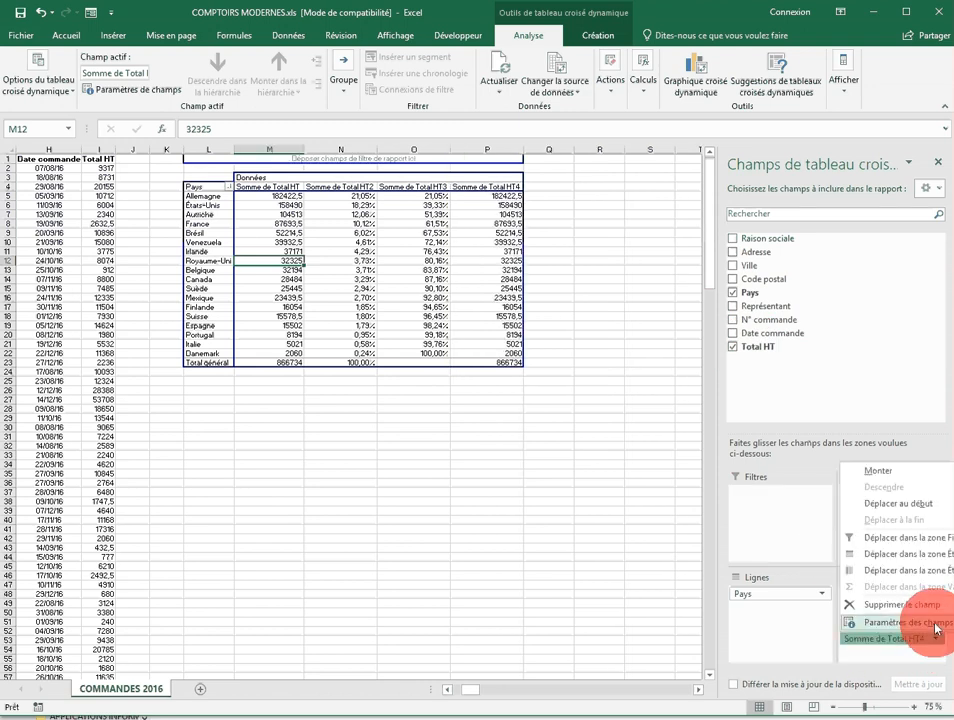
click(935, 623)
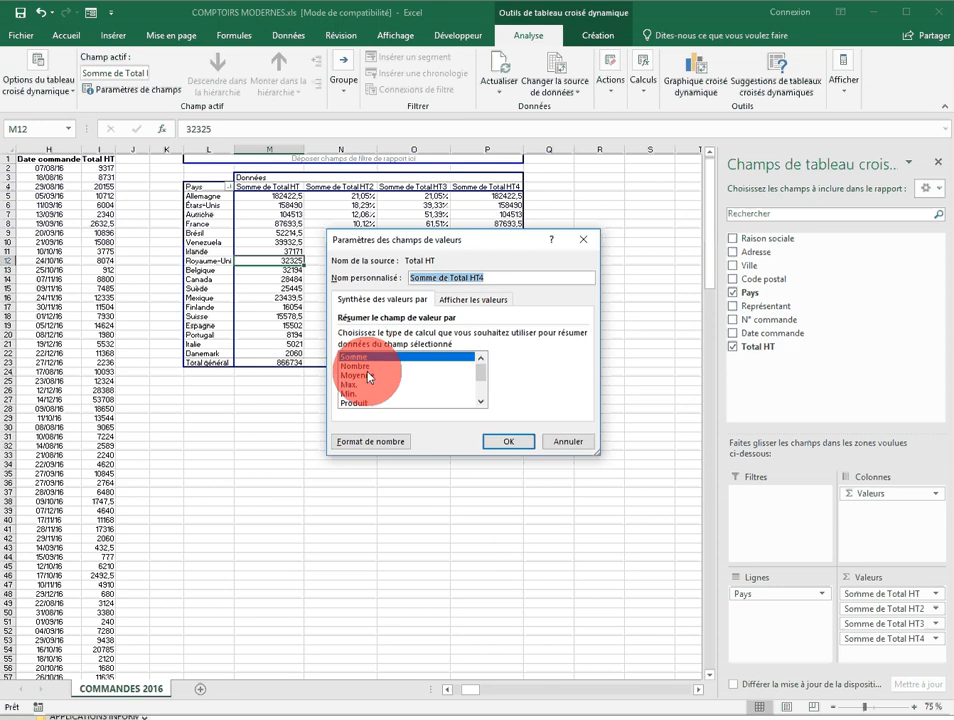
click(481, 401)
double_click(481, 403)
double_click(481, 403)
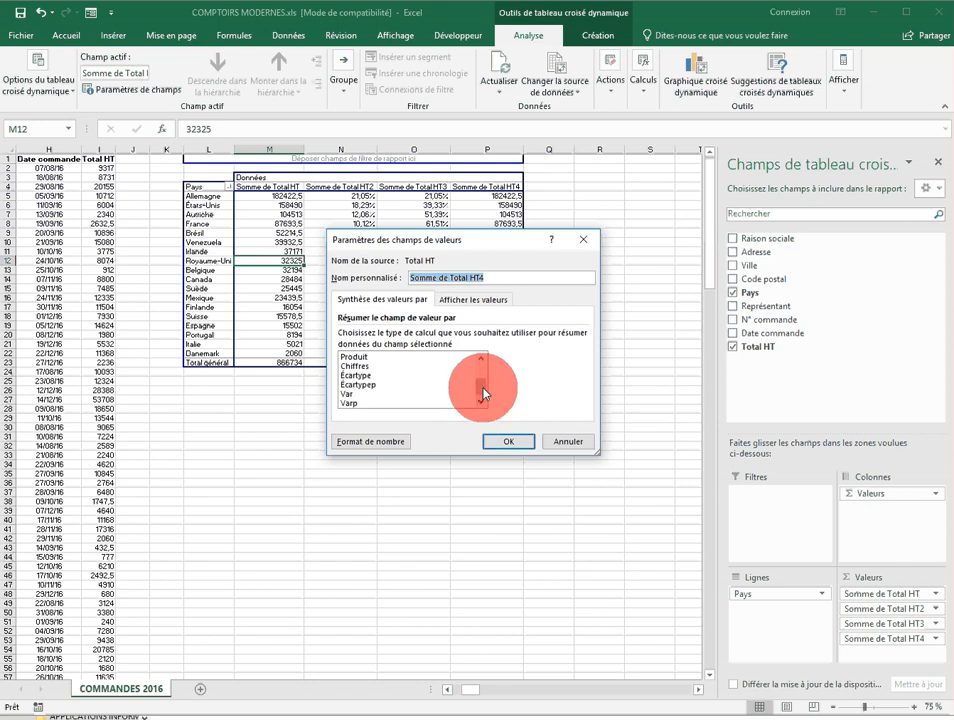
drag(484, 384, 484, 366)
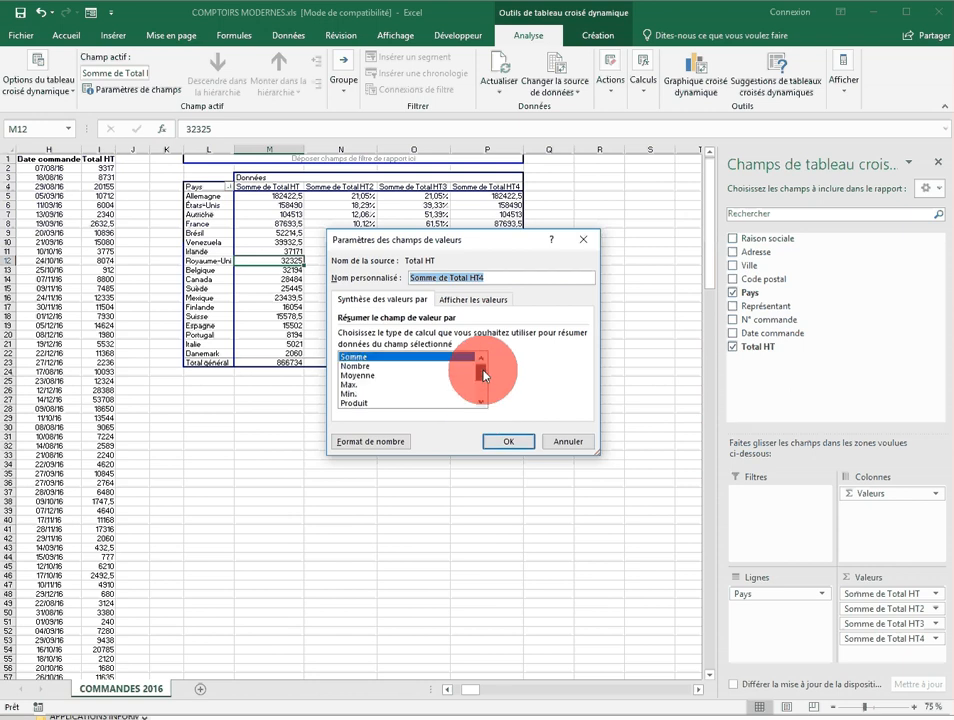
click(382, 375)
click(510, 442)
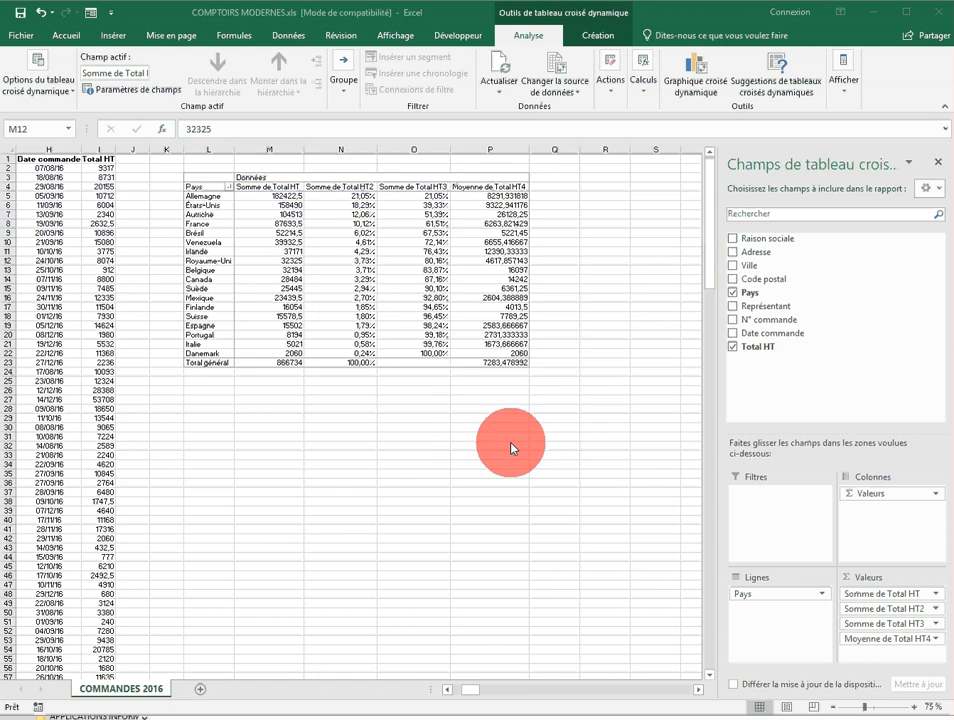
click(502, 299)
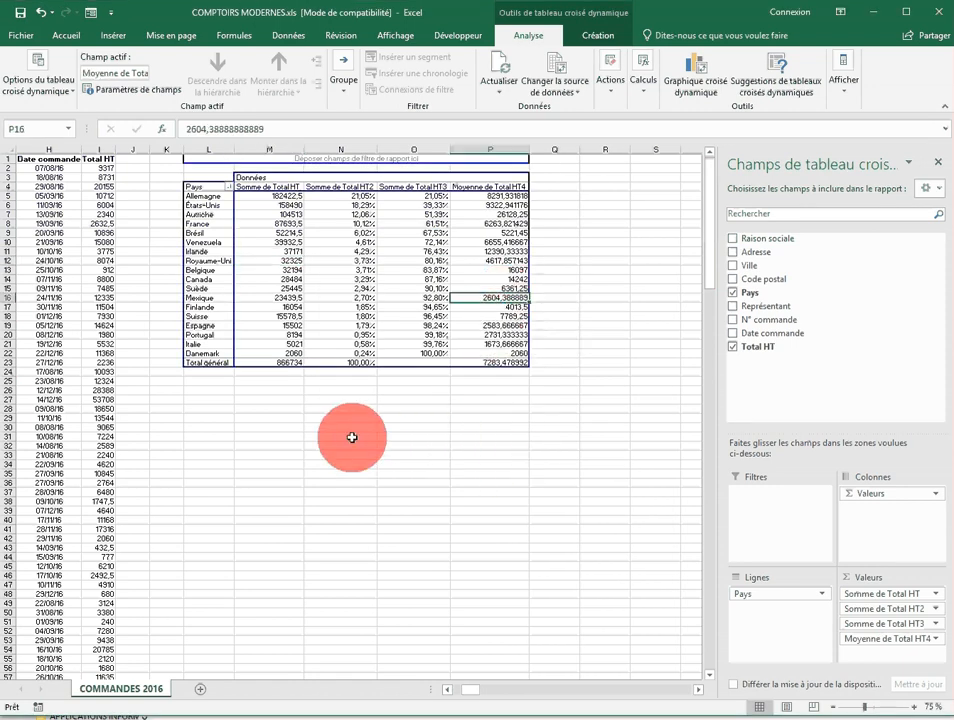
Create a second pivot table from the order data A1:I120, placed on the existing sheet at L27
click(227, 410)
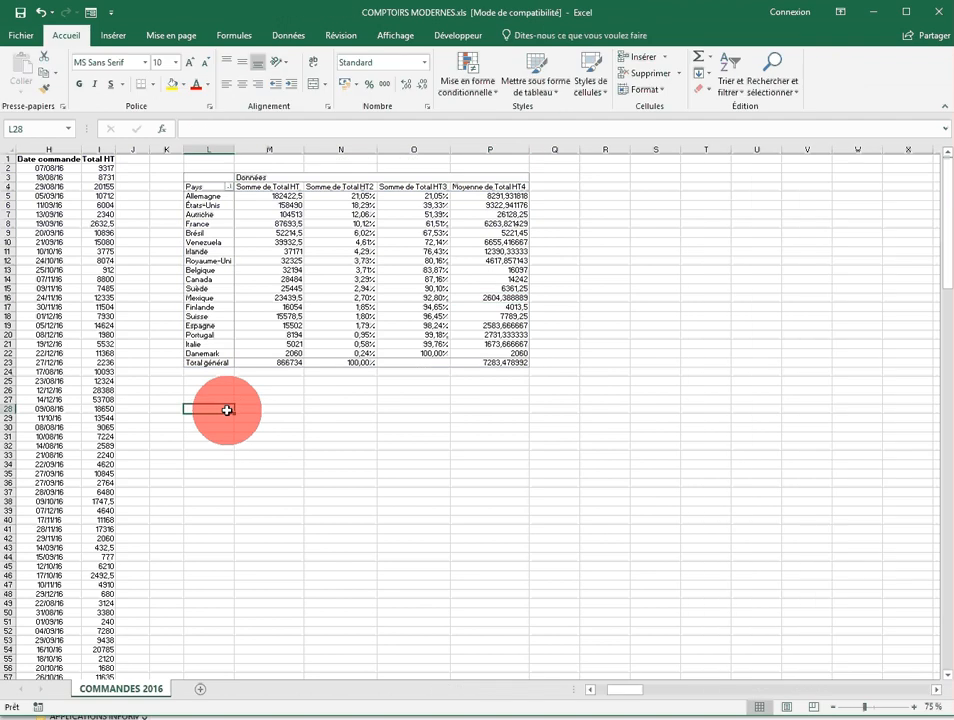
key(Home)
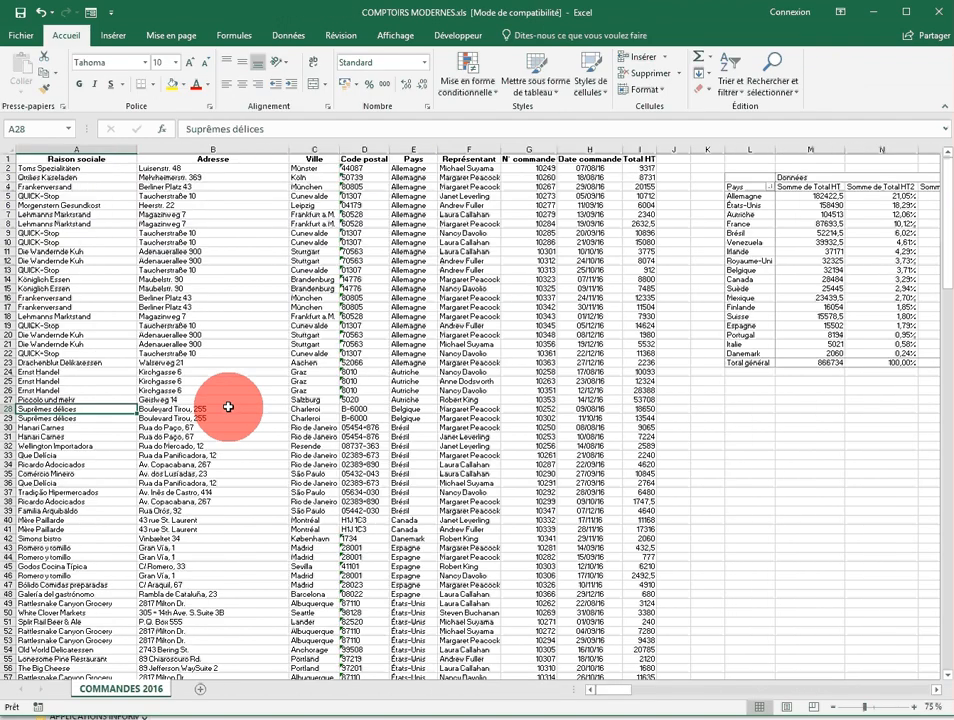
click(228, 409)
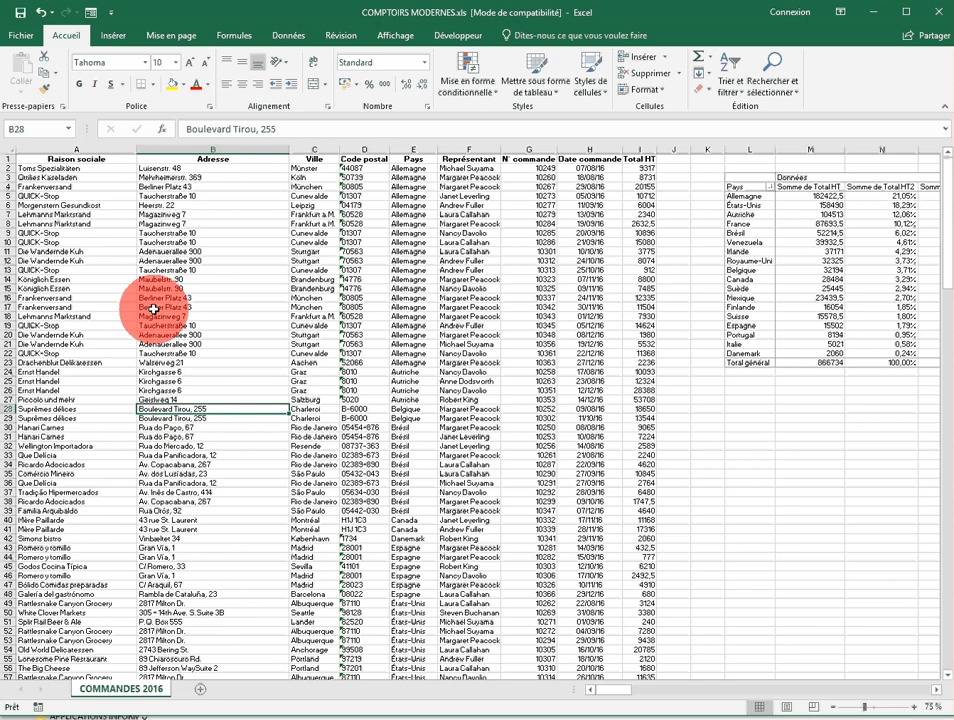
click(110, 38)
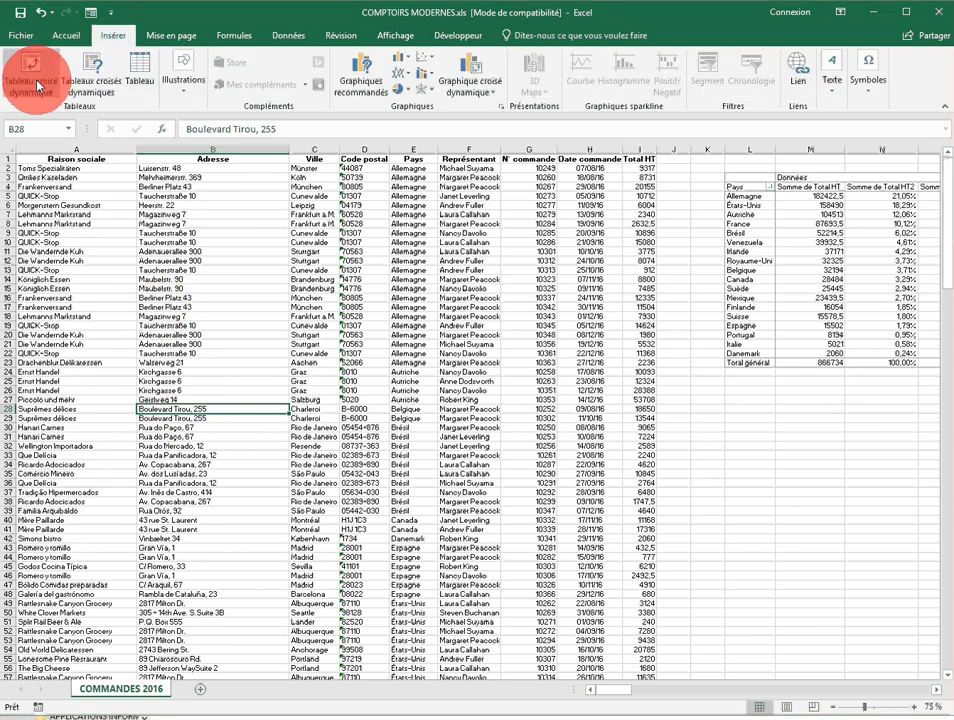
click(31, 75)
click(340, 383)
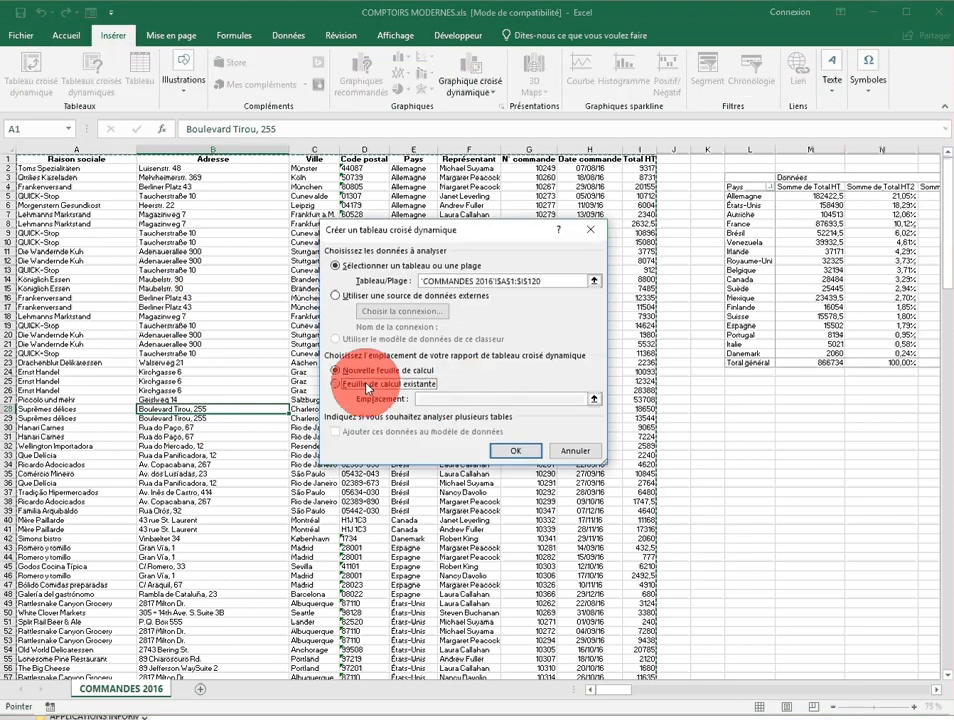
click(741, 400)
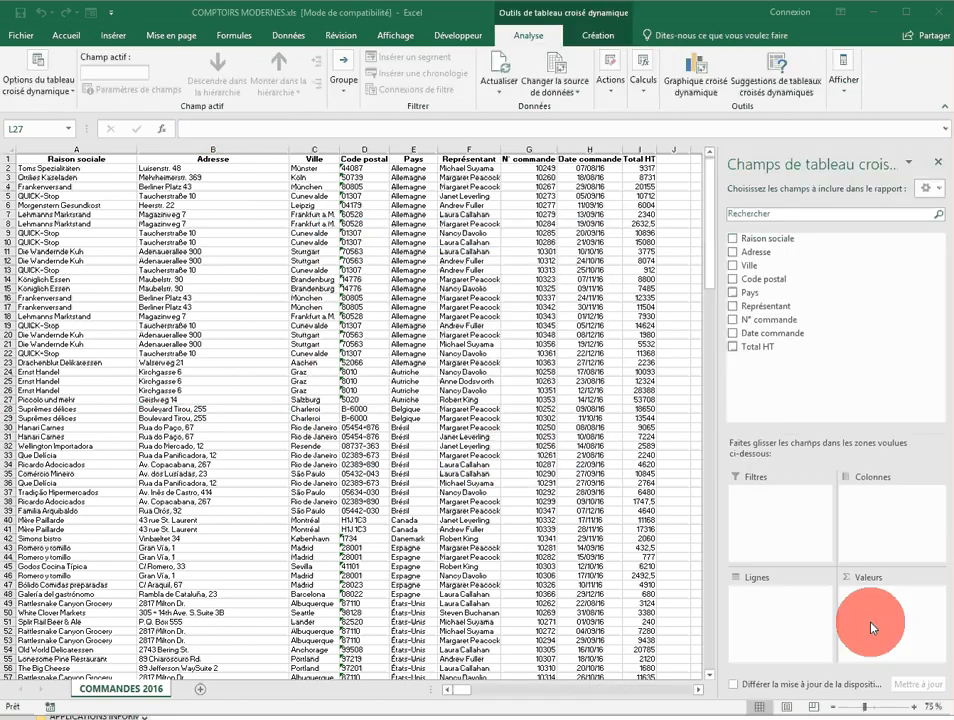
scroll(697, 690, right, 7)
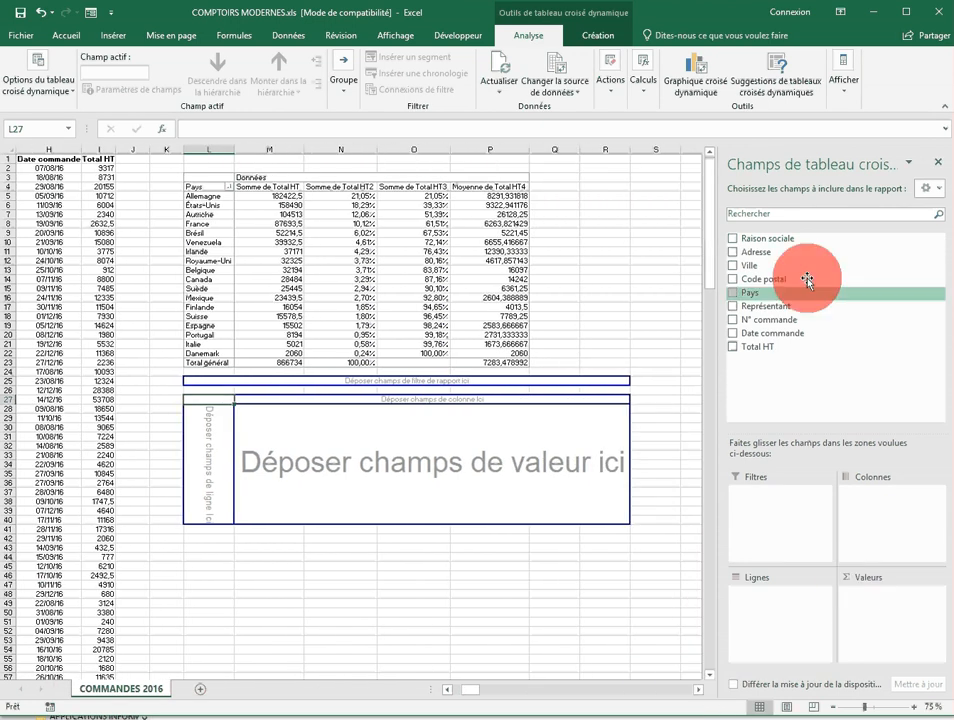
Place Pays in the new pivot table's rows and Raison sociale in its values as a count
click(733, 294)
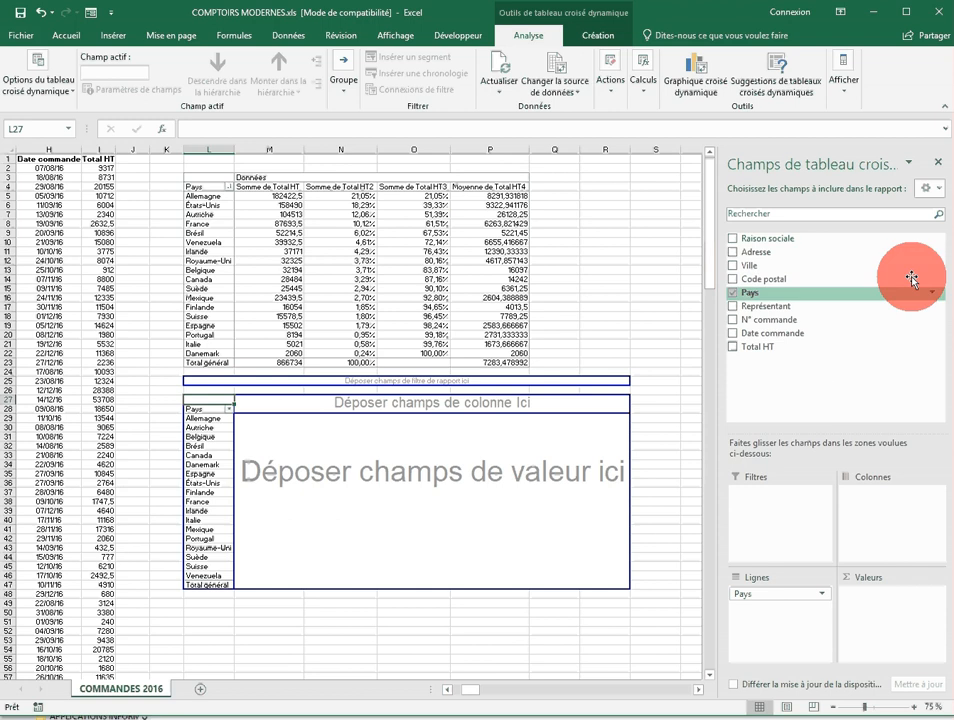
click(733, 241)
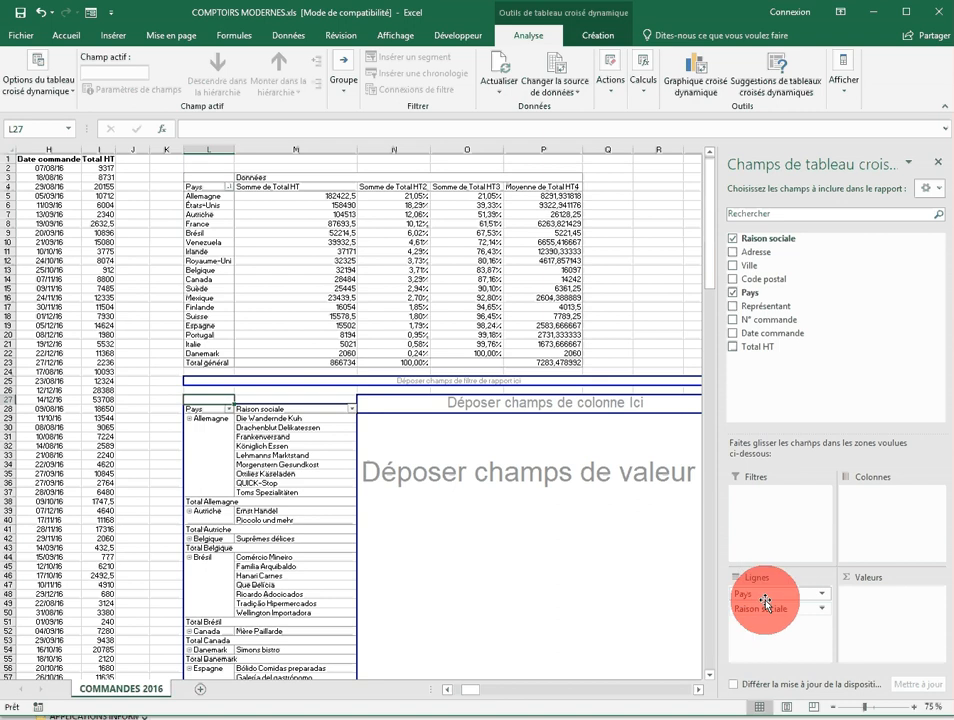
drag(745, 612, 874, 607)
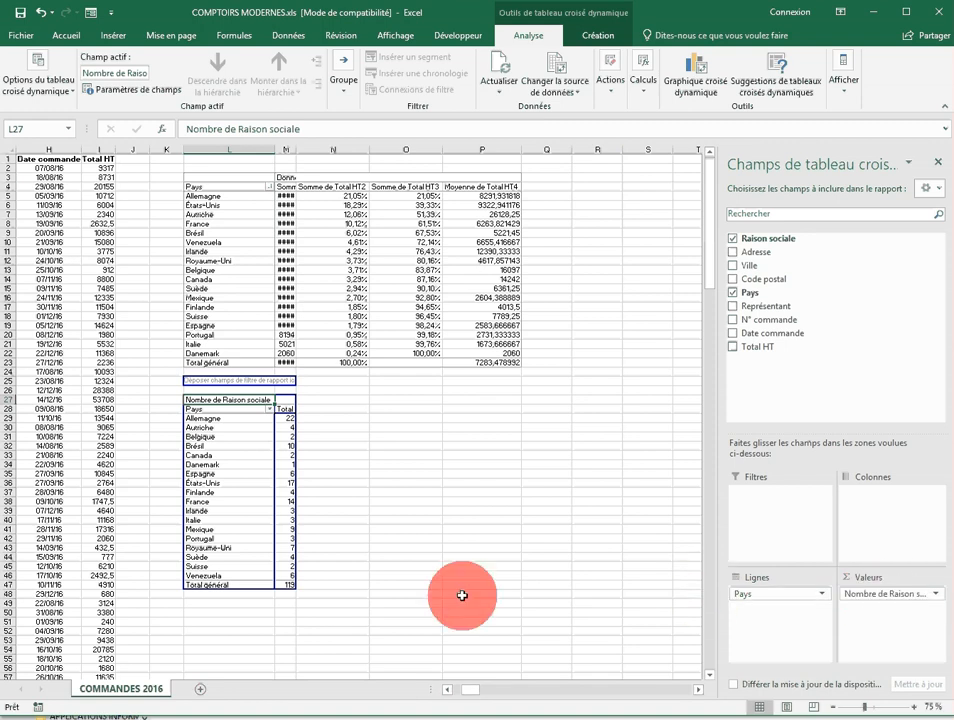
click(247, 511)
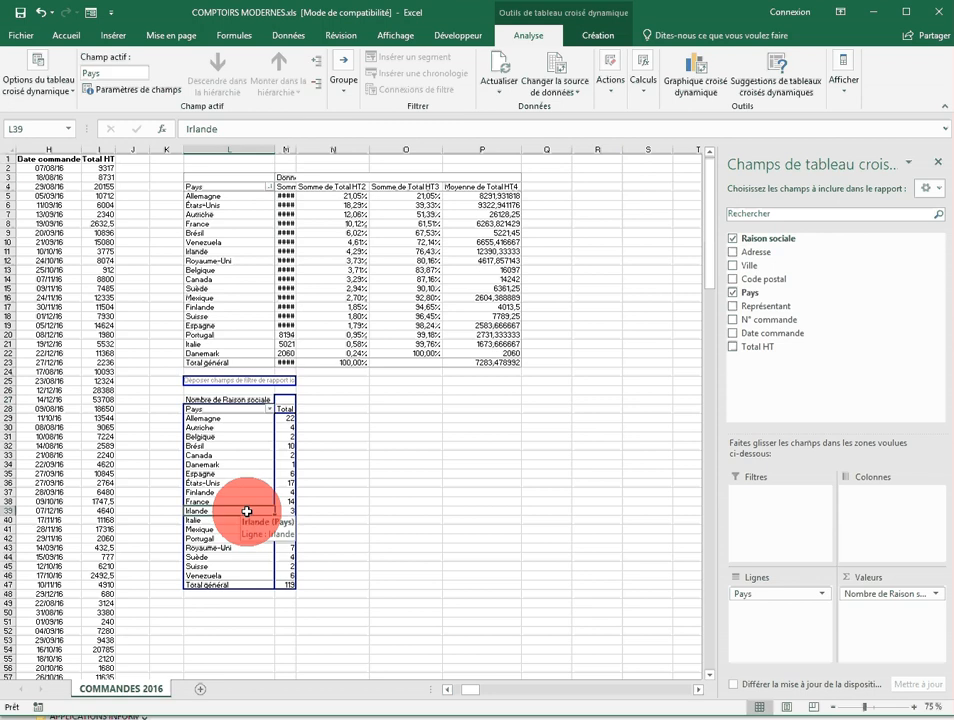
click(215, 630)
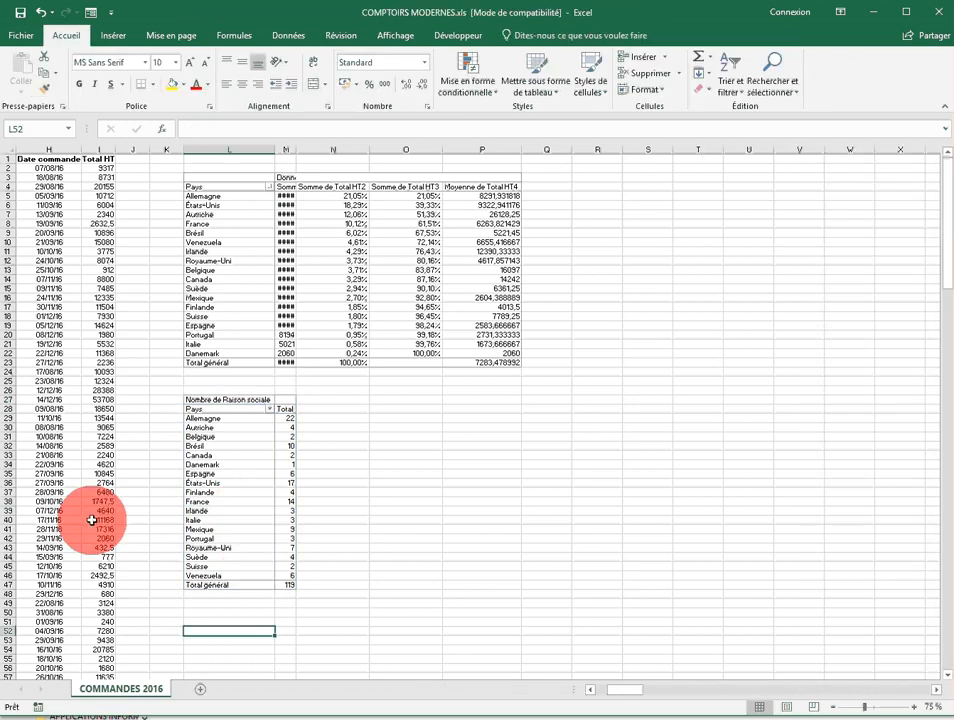
Create a third pivot table from the order data A1:I120, placed on the existing sheet at L51
click(72, 501)
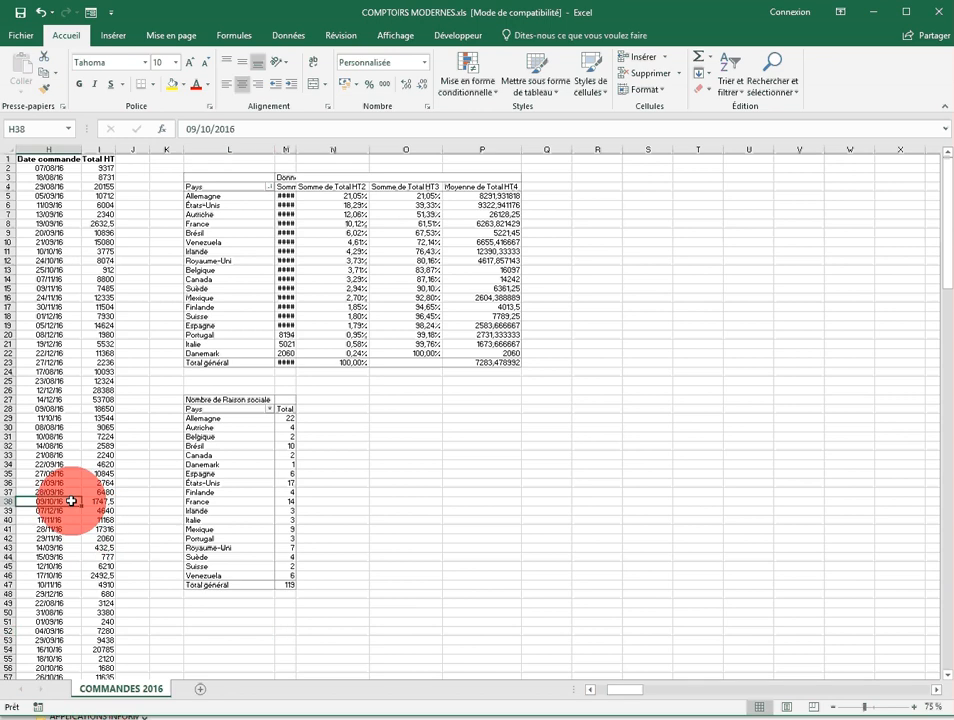
click(53, 325)
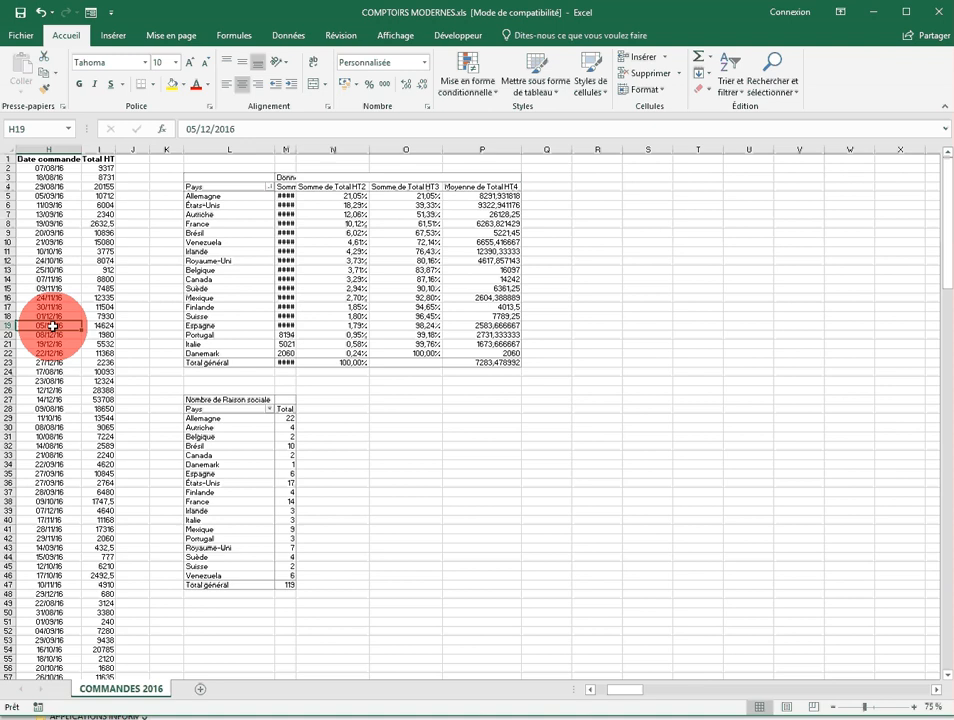
click(591, 690)
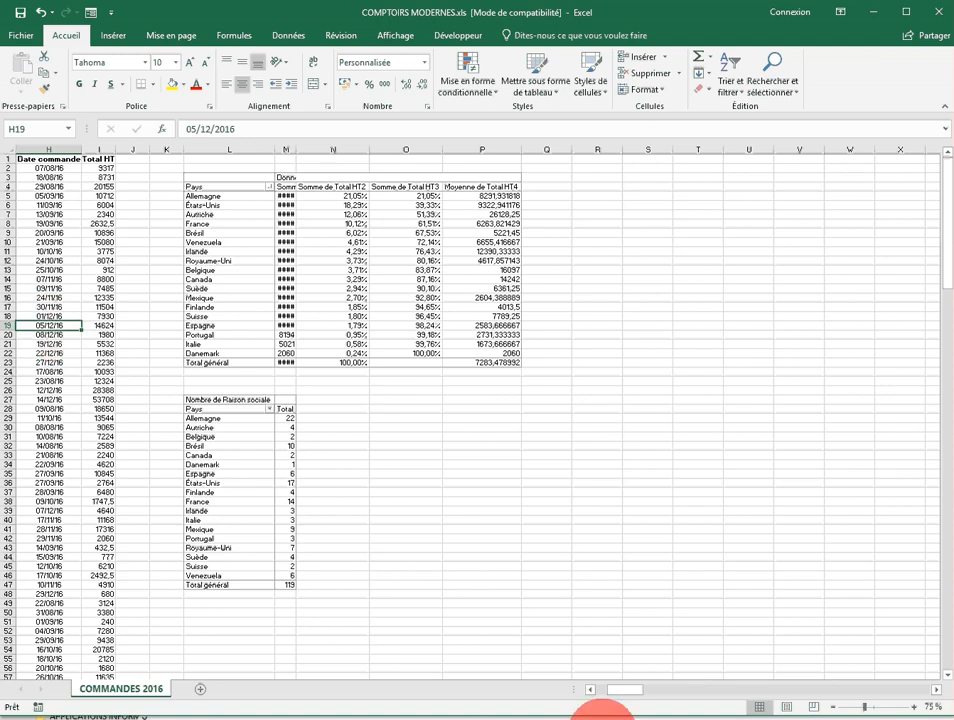
scroll(591, 690, left, 6)
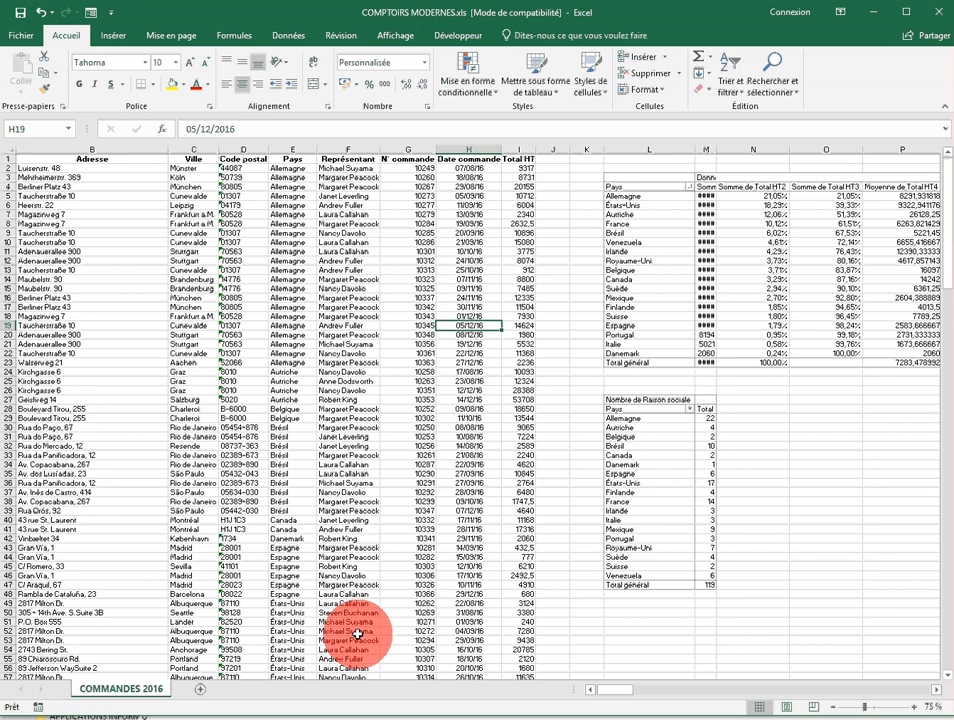
click(362, 556)
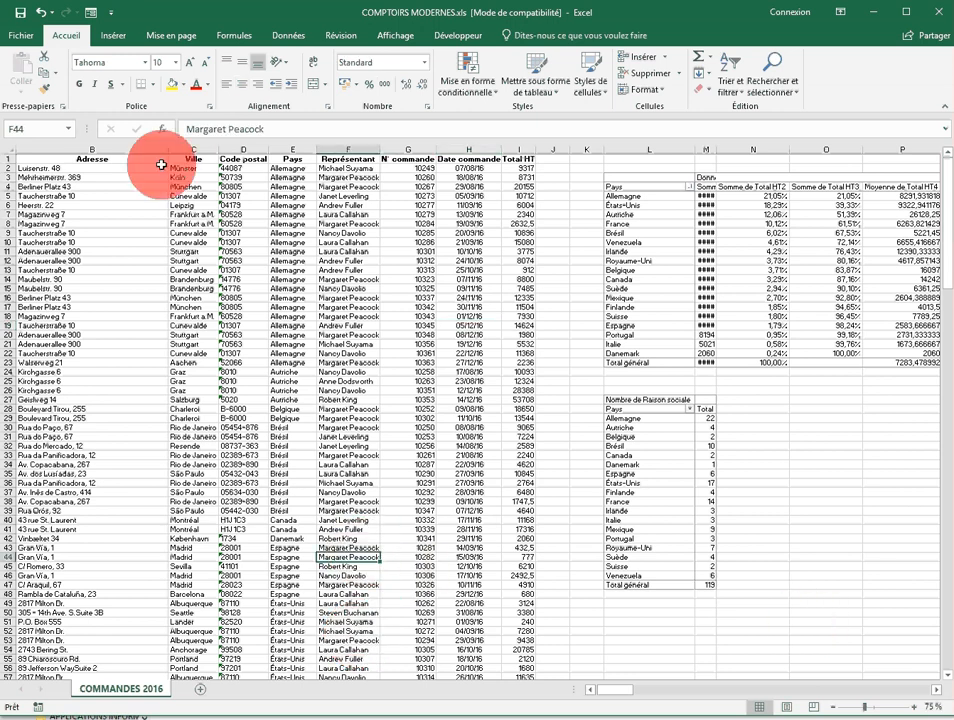
click(112, 36)
click(30, 72)
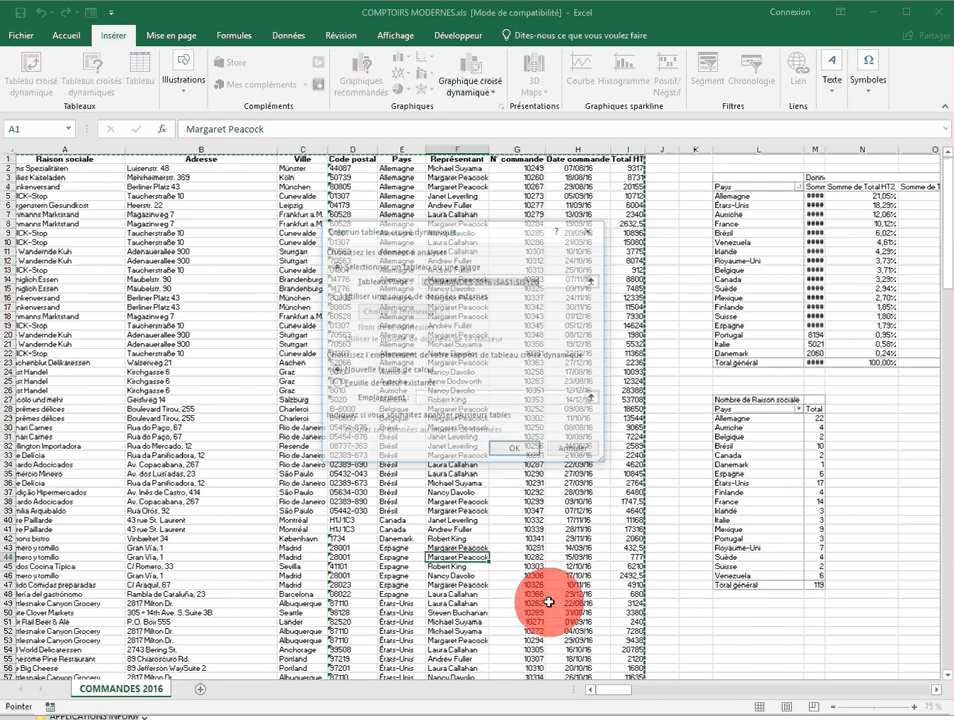
click(340, 384)
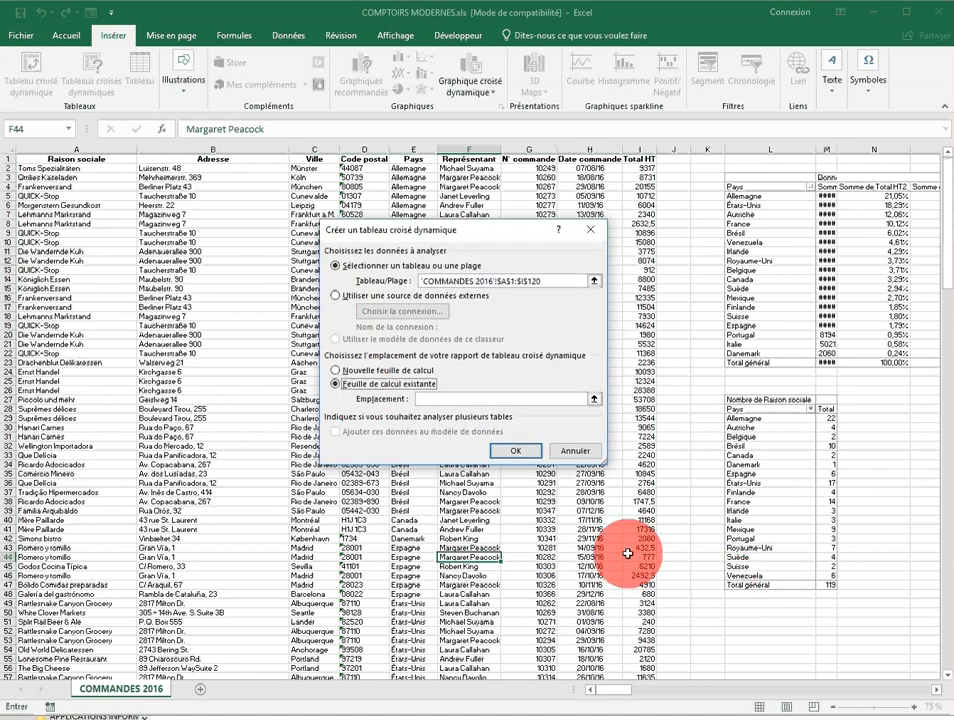
click(745, 622)
click(502, 451)
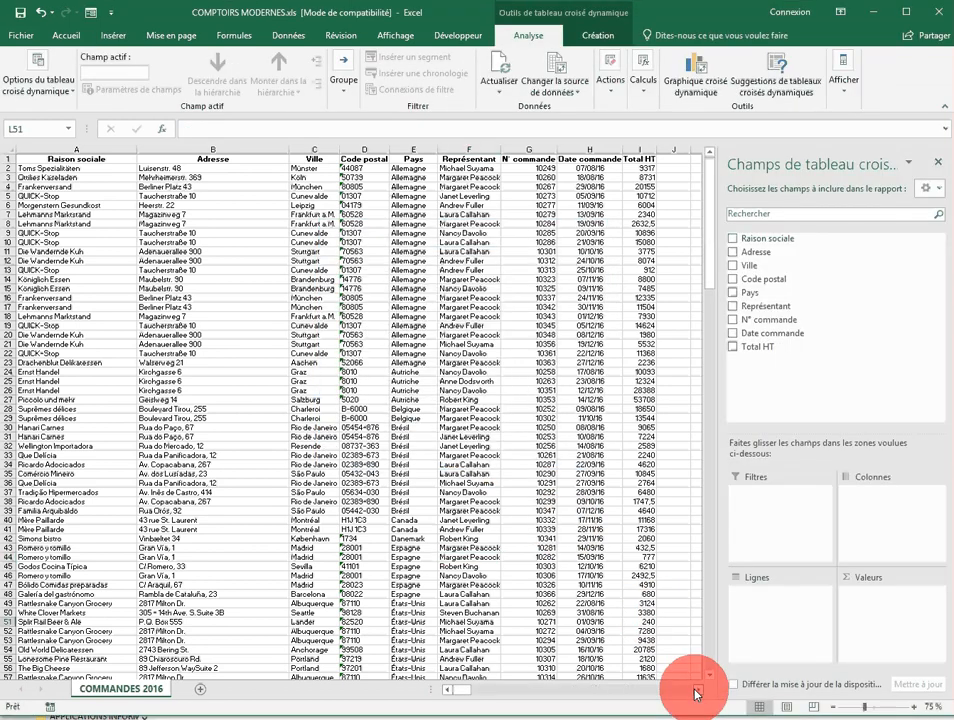
scroll(697, 690, right, 5)
scroll(712, 680, down, 1)
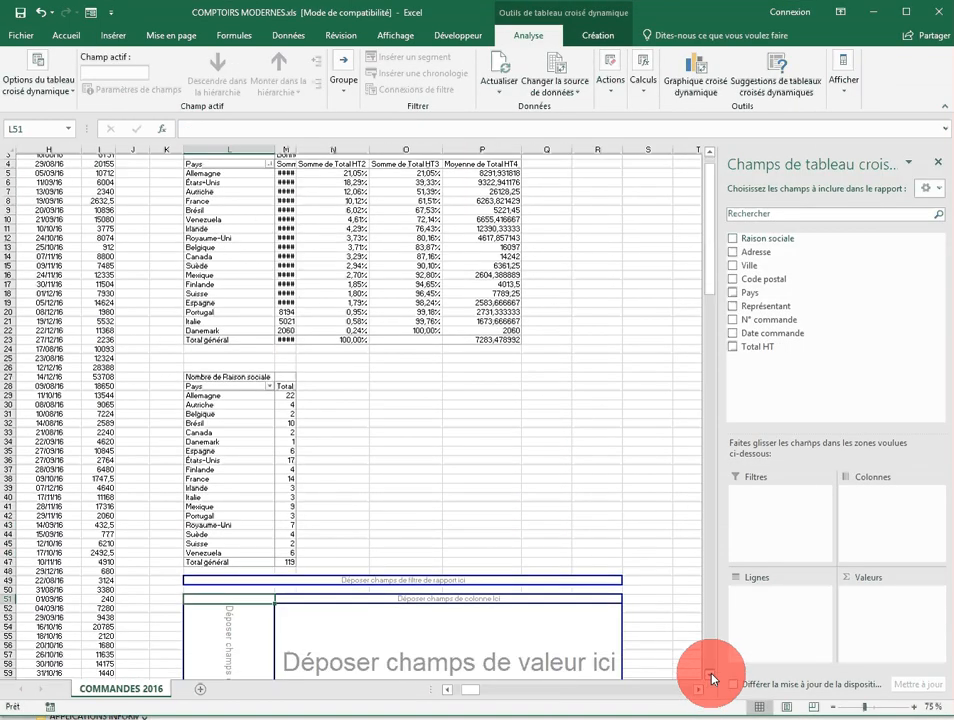
scroll(712, 680, down, 6)
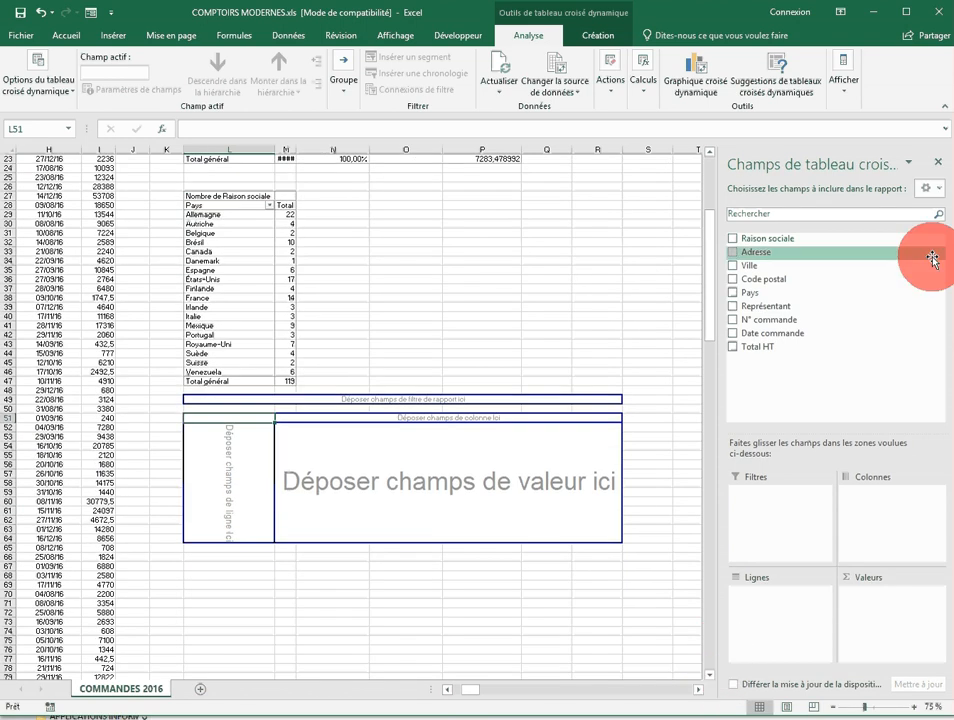
Place Représentant in the third pivot table's rows and Total HT in its values as a sum
click(736, 309)
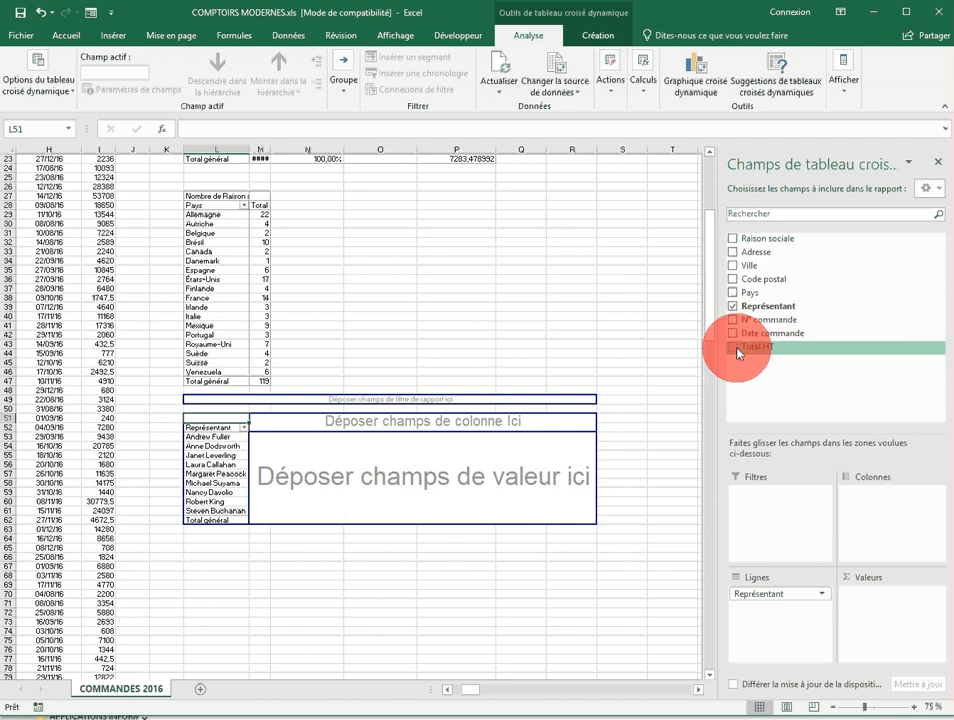
click(733, 347)
drag(880, 593, 300, 497)
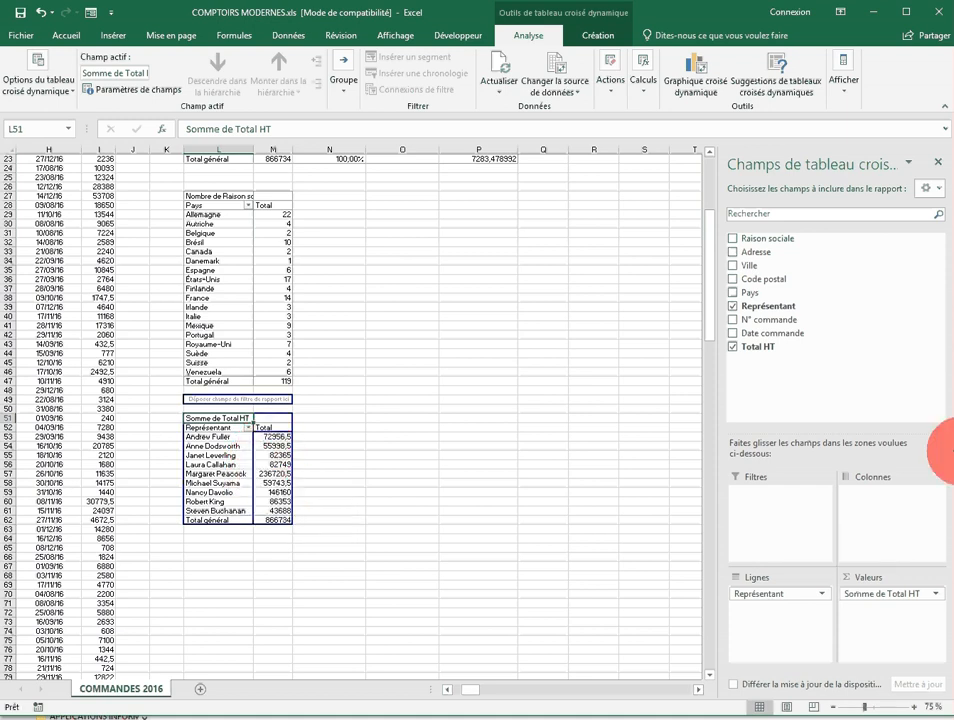
Spread the representatives' Total HT sums across columns by Date commande, removing the Mois field from the rows
click(736, 338)
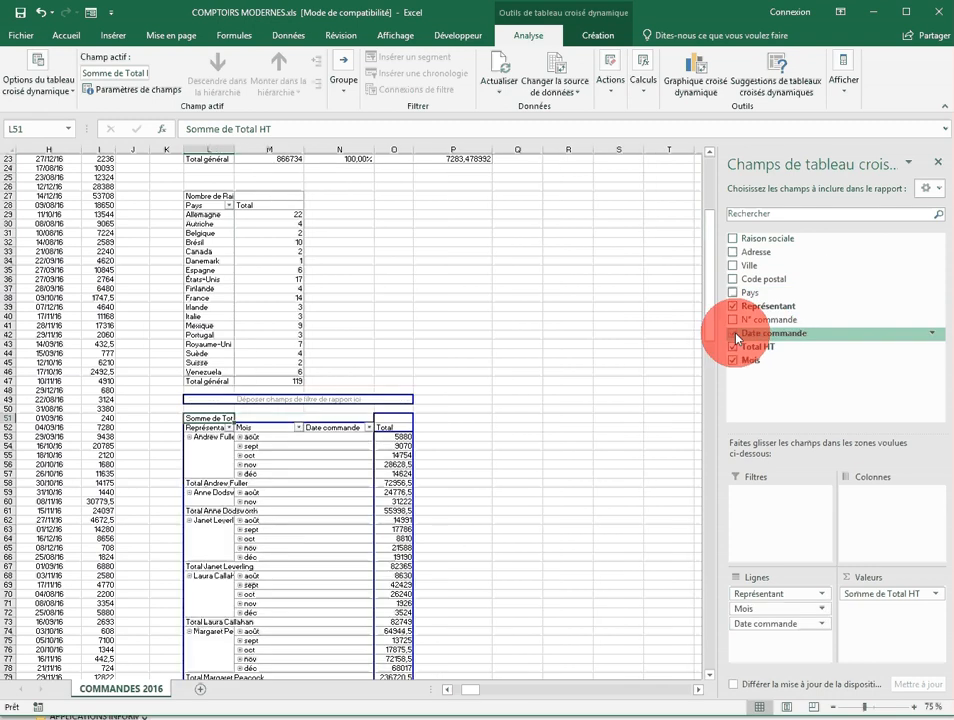
click(735, 361)
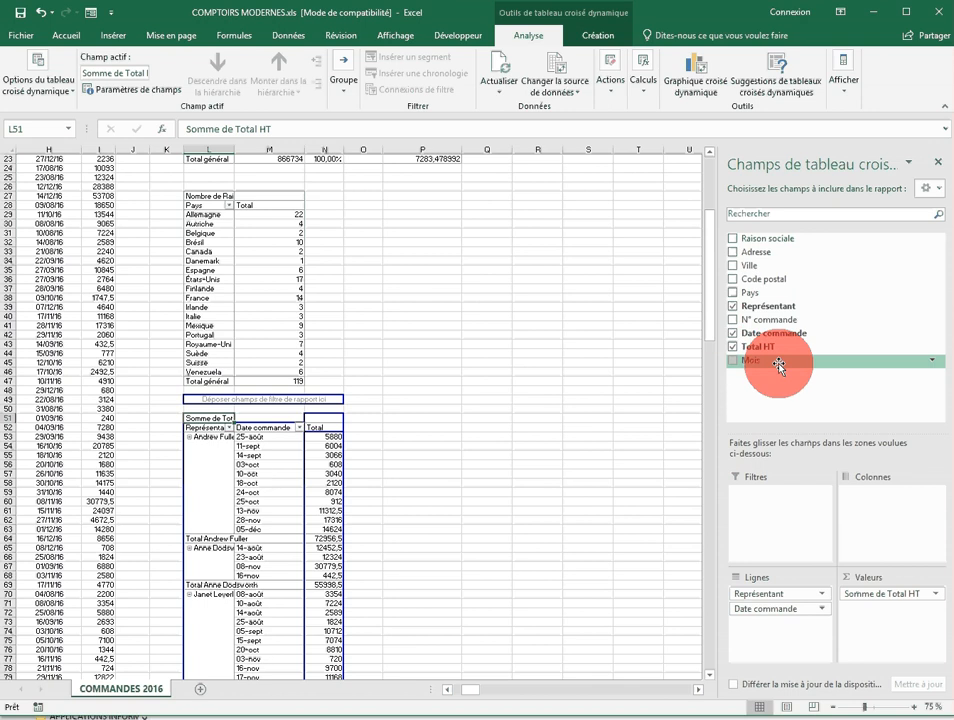
drag(727, 339, 855, 500)
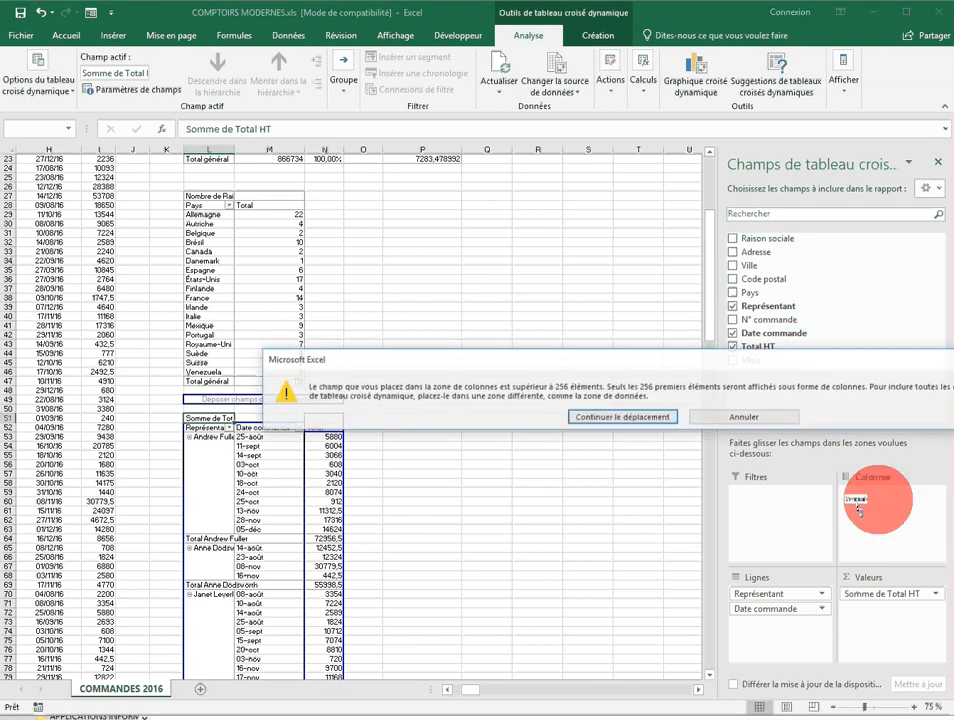
click(657, 418)
Remove the Mois field from the third pivot table's columns so only Date commande spreads the sums
click(921, 495)
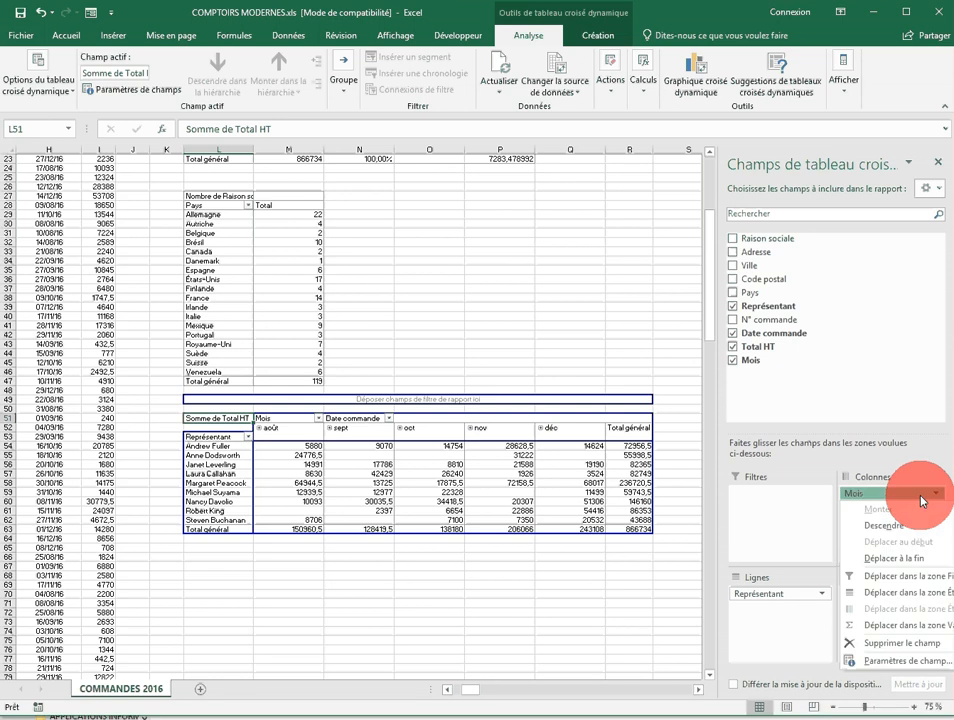
click(918, 644)
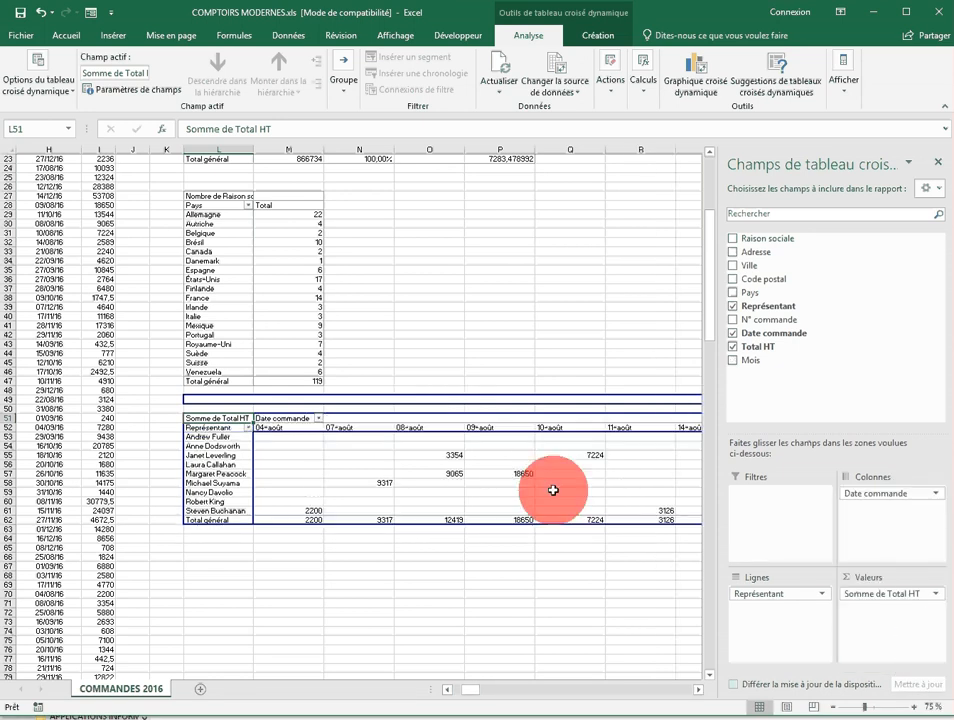
click(448, 690)
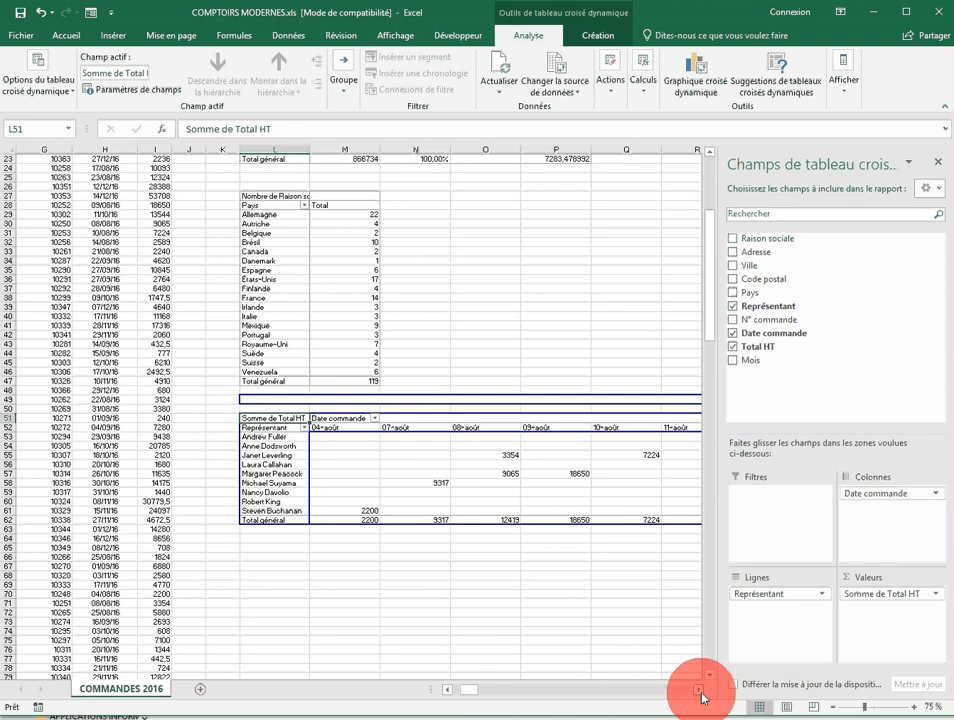
click(698, 690)
click(698, 690)
click(698, 690)
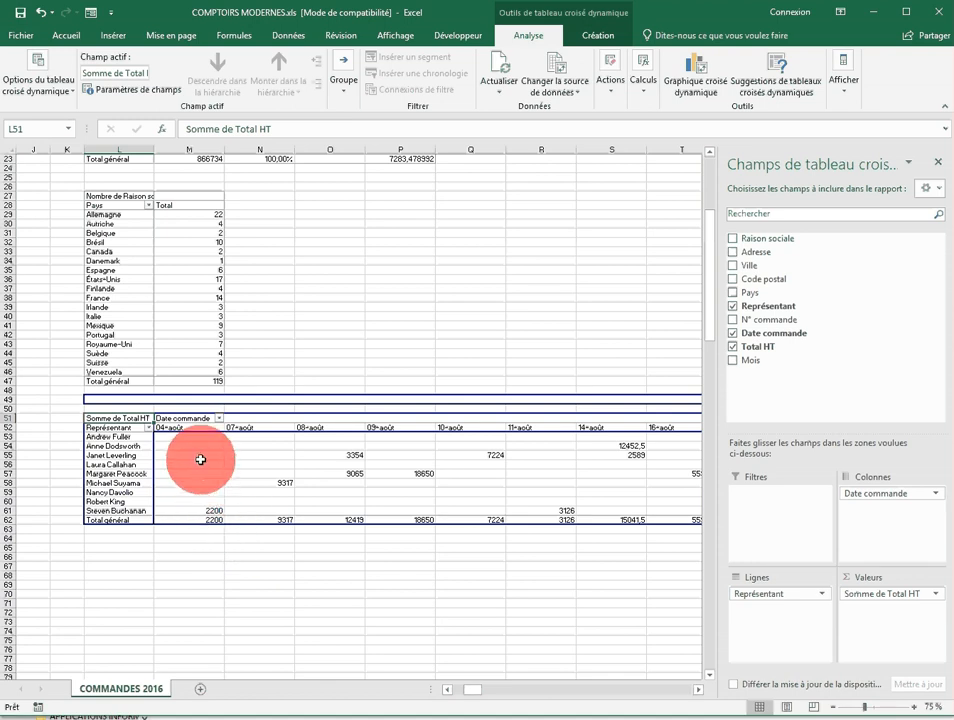
Group the third pivot table's Date commande column field by Mois only, excluding Jours
mouse_move(202, 447)
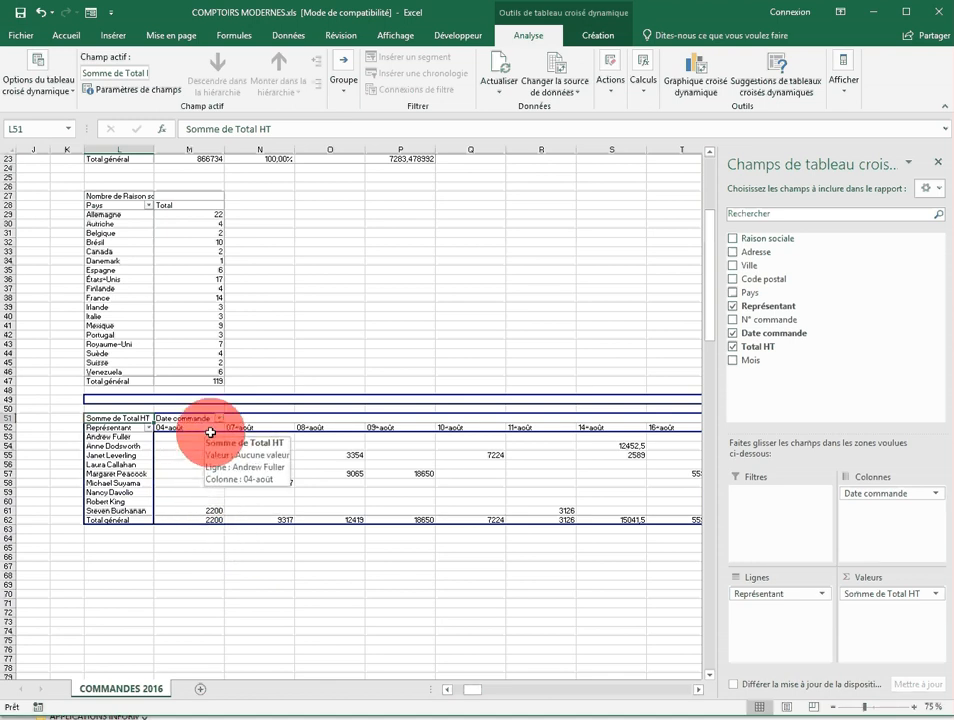
click(197, 428)
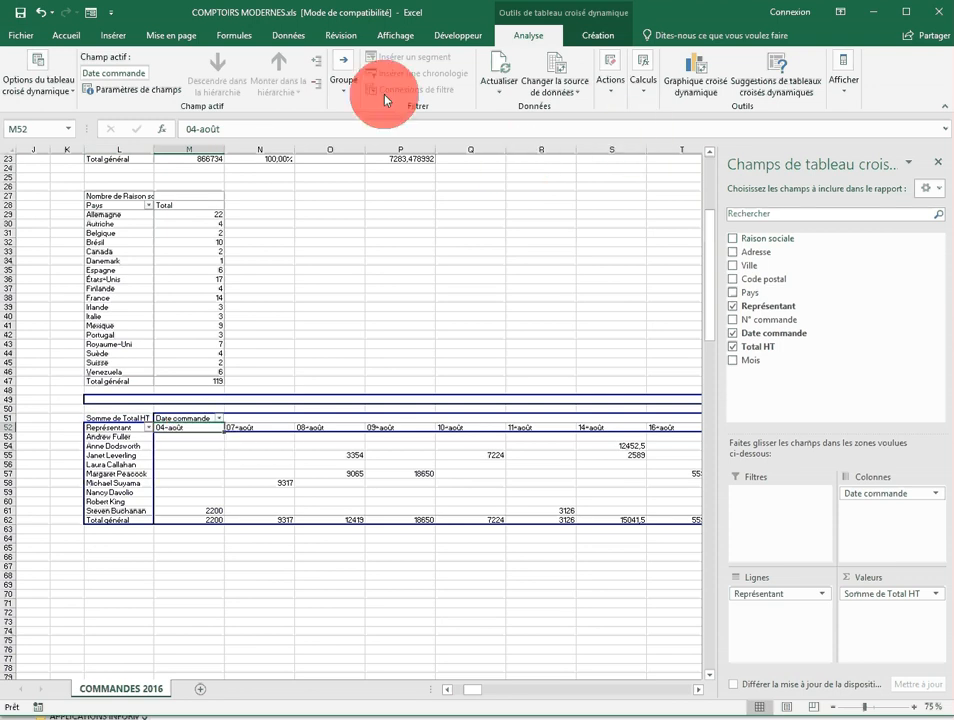
click(598, 36)
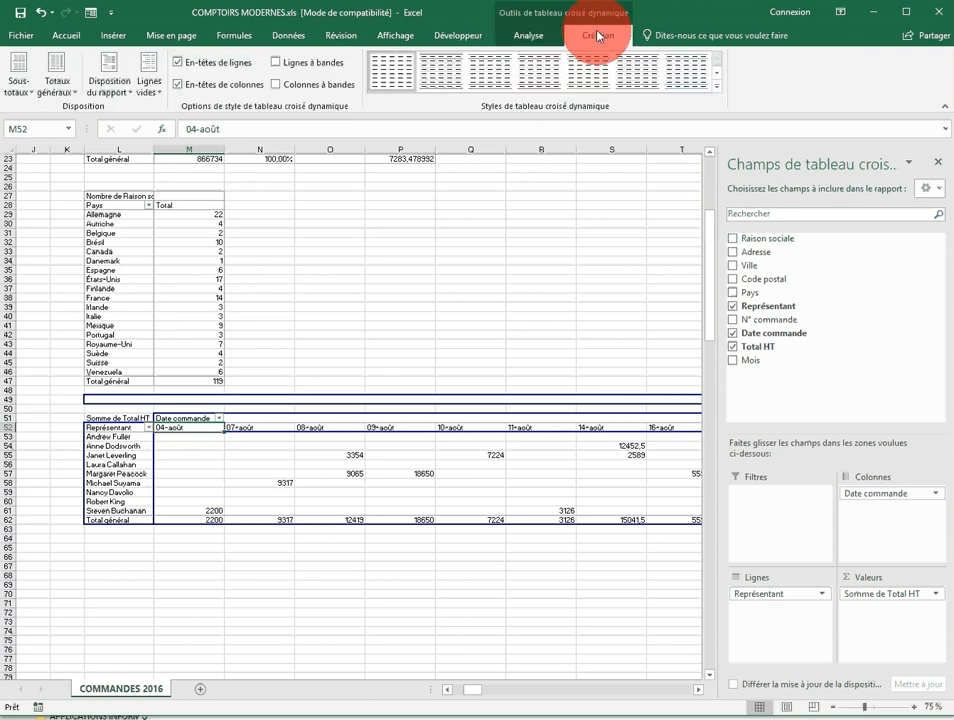
click(526, 40)
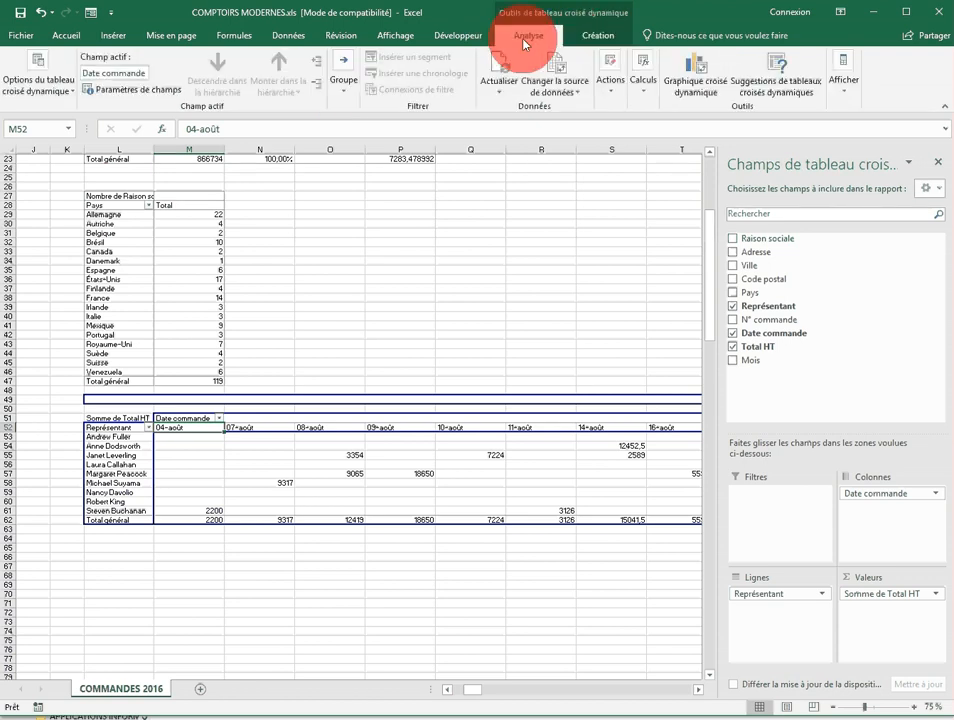
click(350, 88)
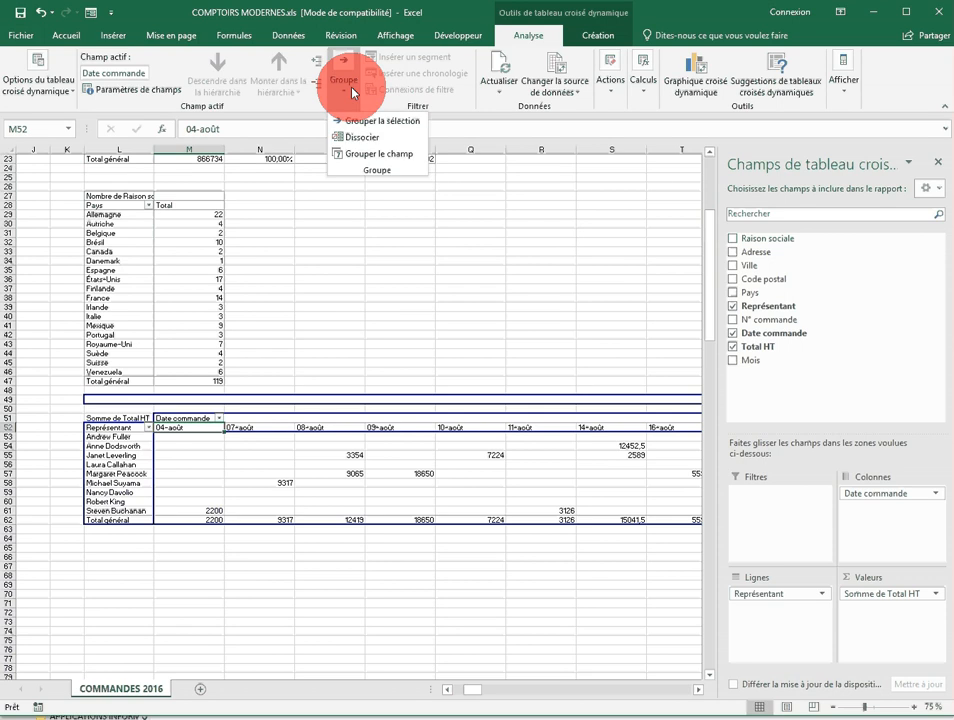
click(366, 150)
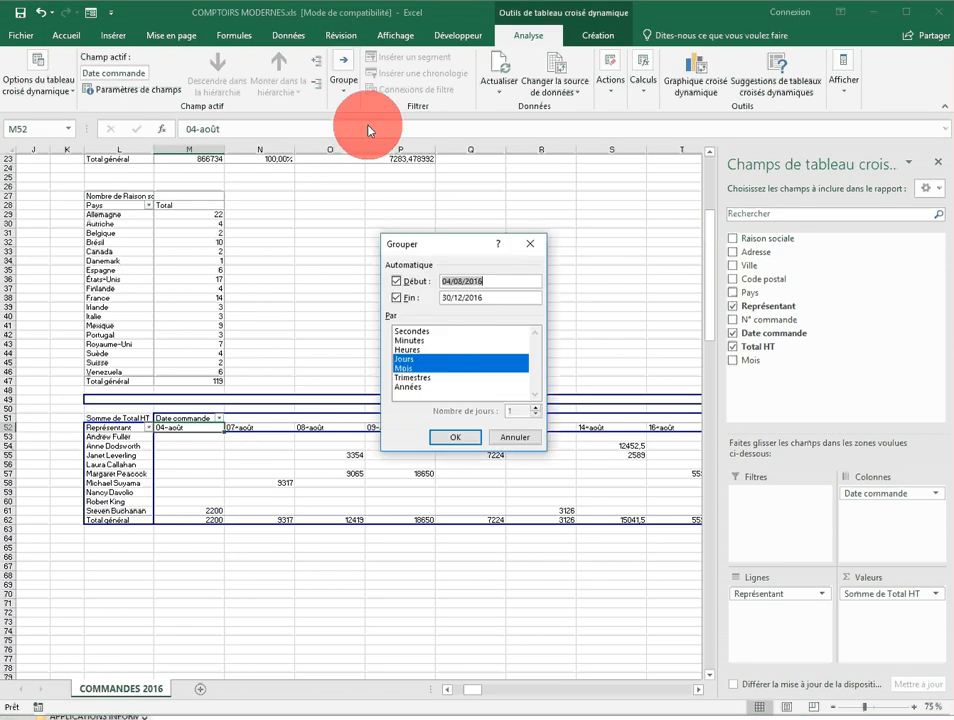
click(522, 368)
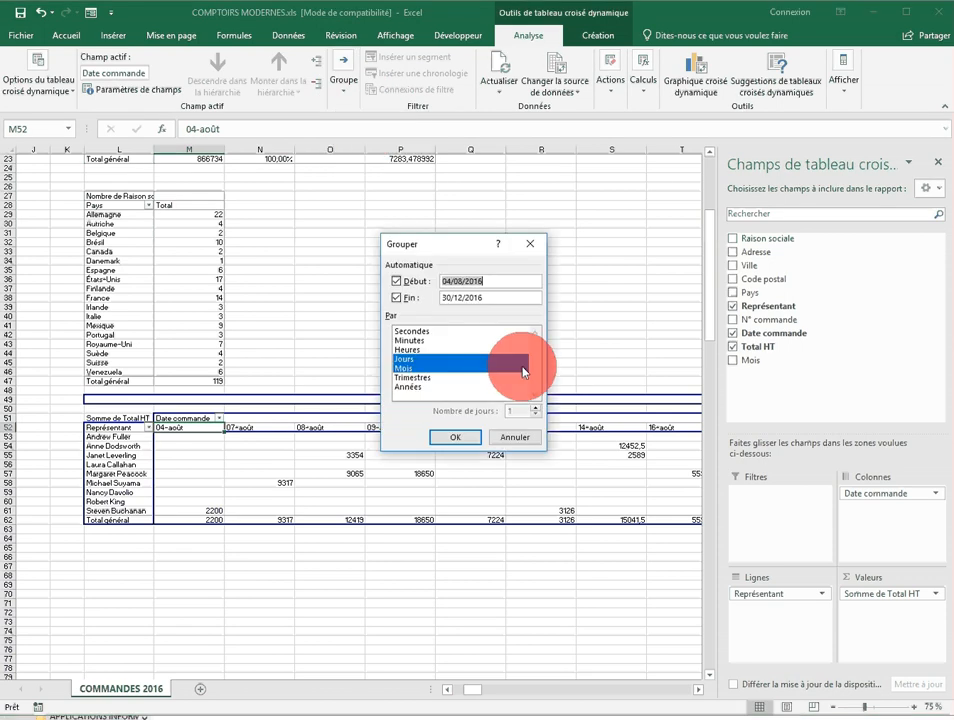
click(406, 359)
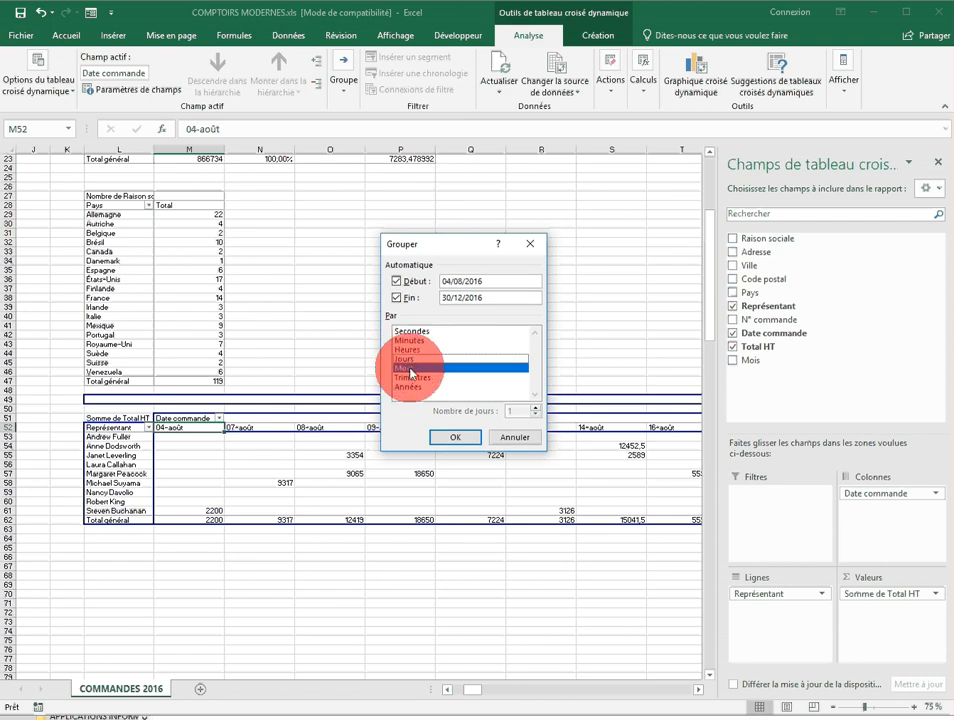
click(455, 438)
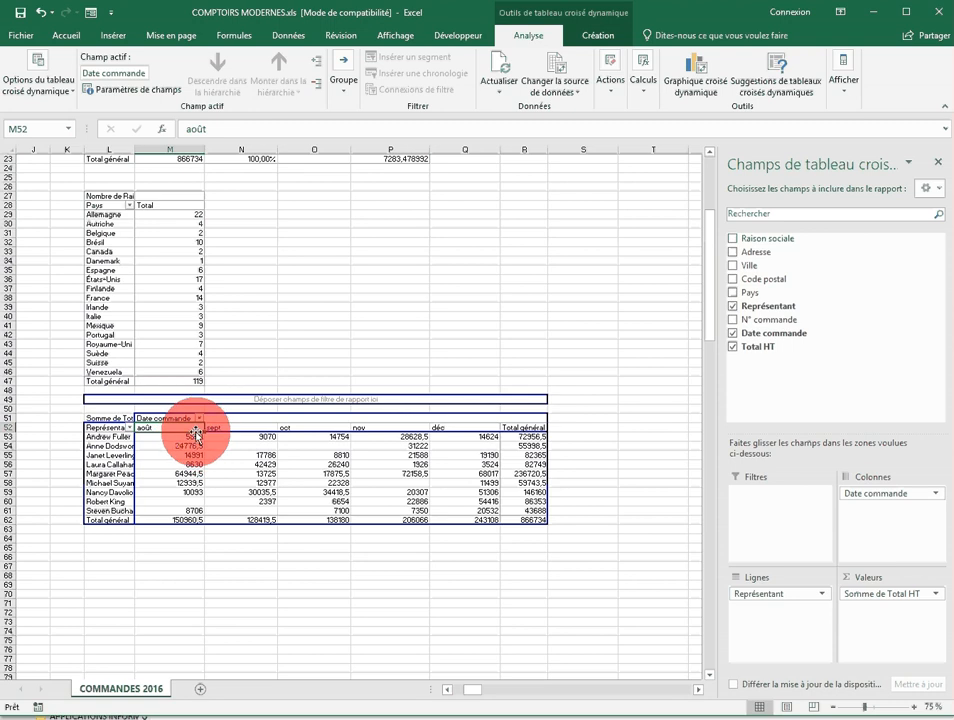
Regroup the third pivot table's order dates by Trimestres instead of Mois
click(343, 85)
click(363, 121)
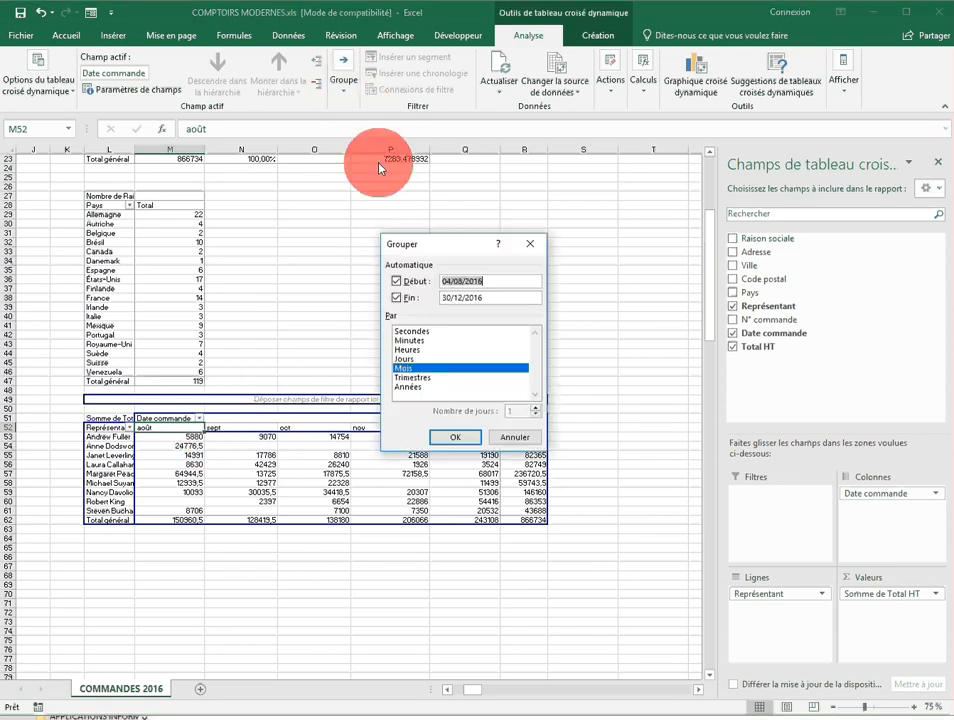
click(403, 370)
click(410, 378)
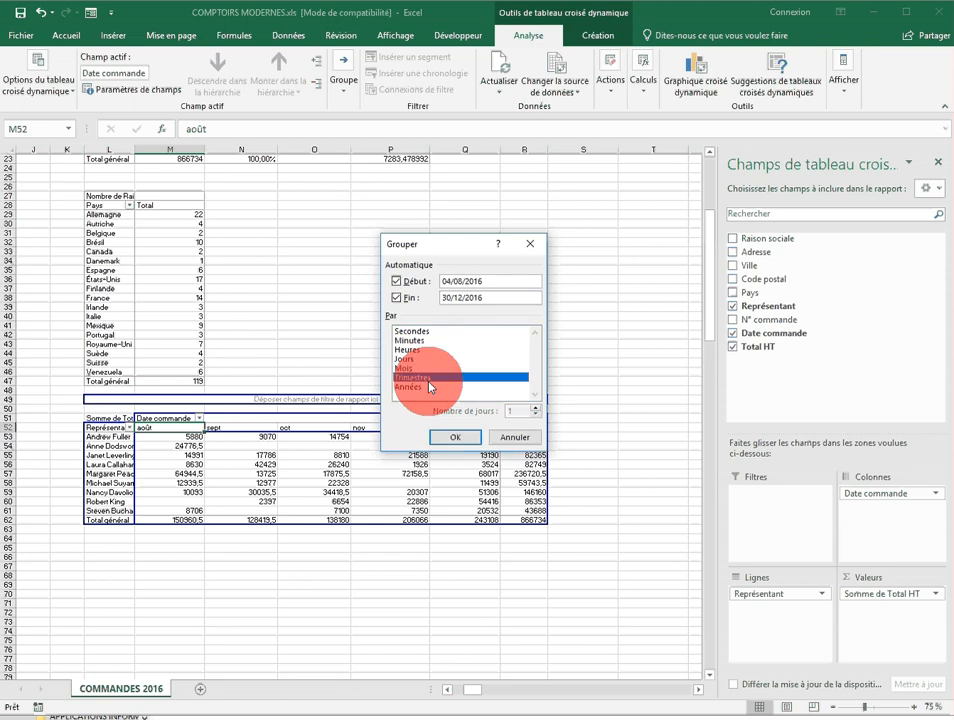
click(452, 440)
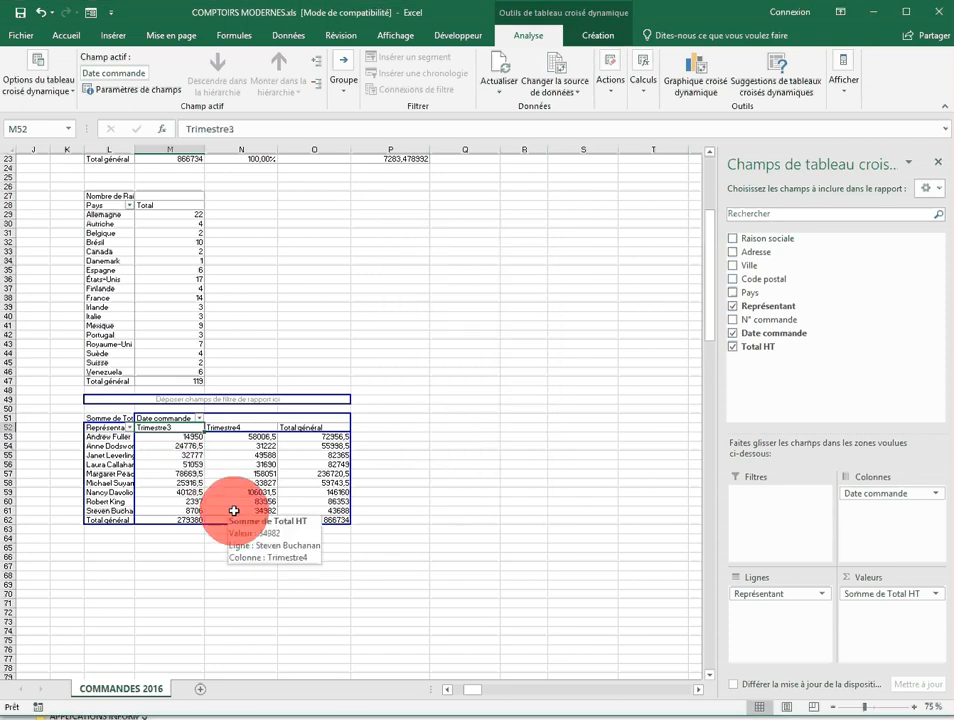
Apply the style "Blanc, Style de tableau croisé dynamique clair 26" to the representatives' pivot table
click(160, 473)
click(107, 465)
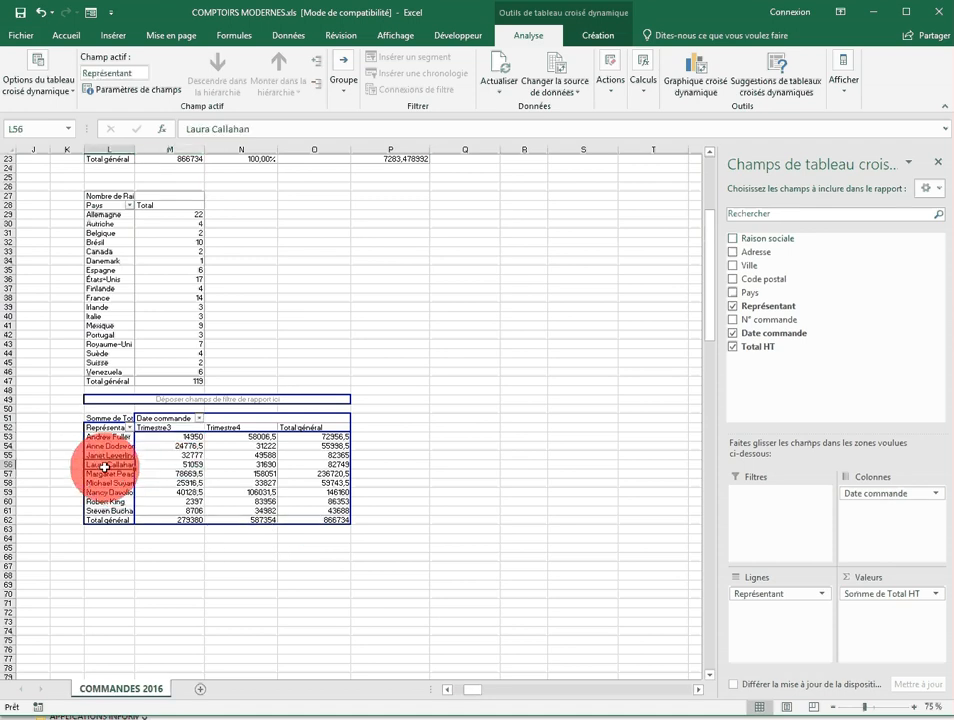
click(594, 37)
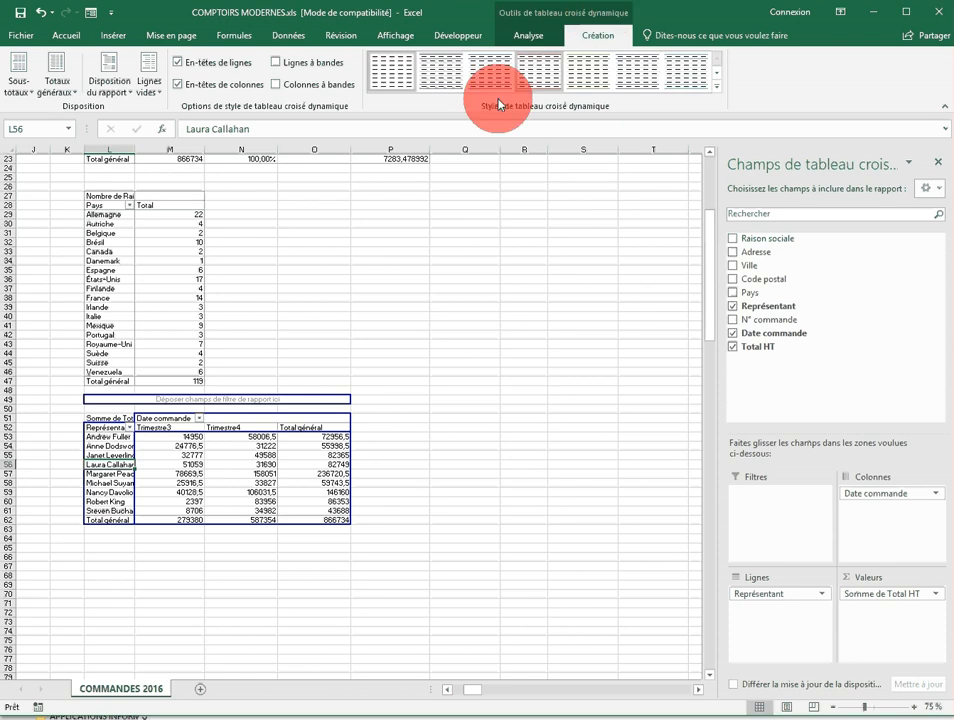
click(715, 74)
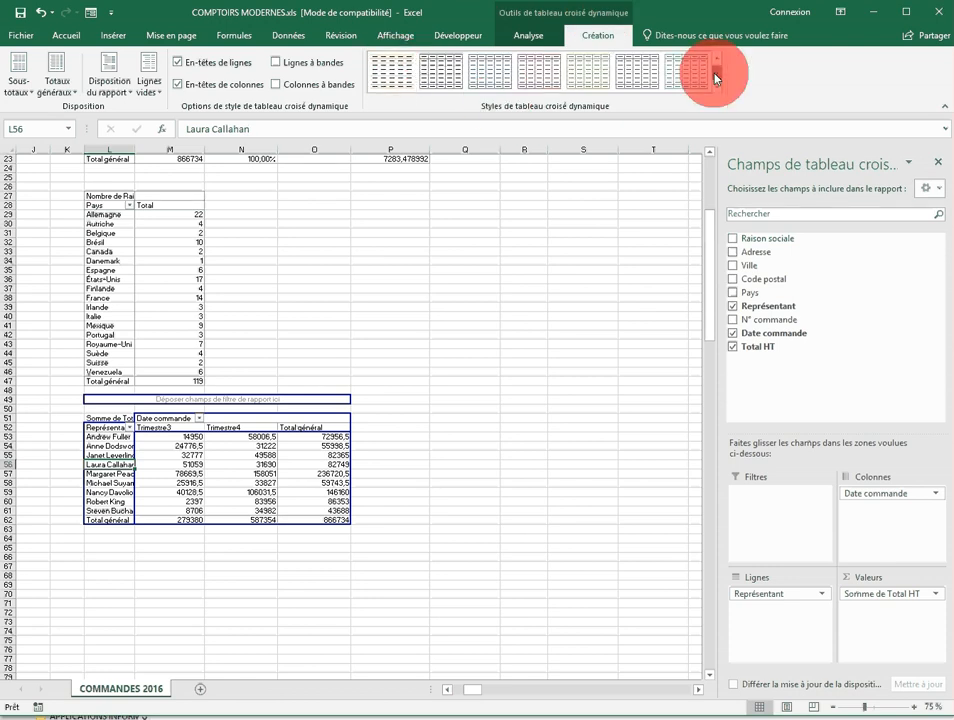
click(632, 74)
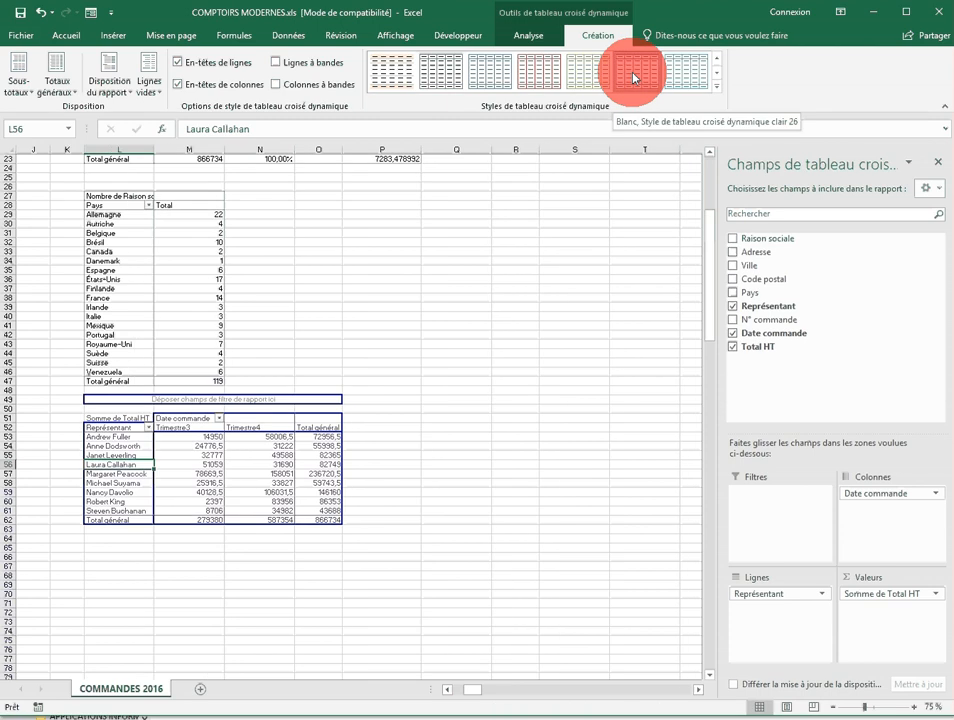
Rename the representatives' pivot table value heading in L51 as "Total du CA"
mouse_move(292, 461)
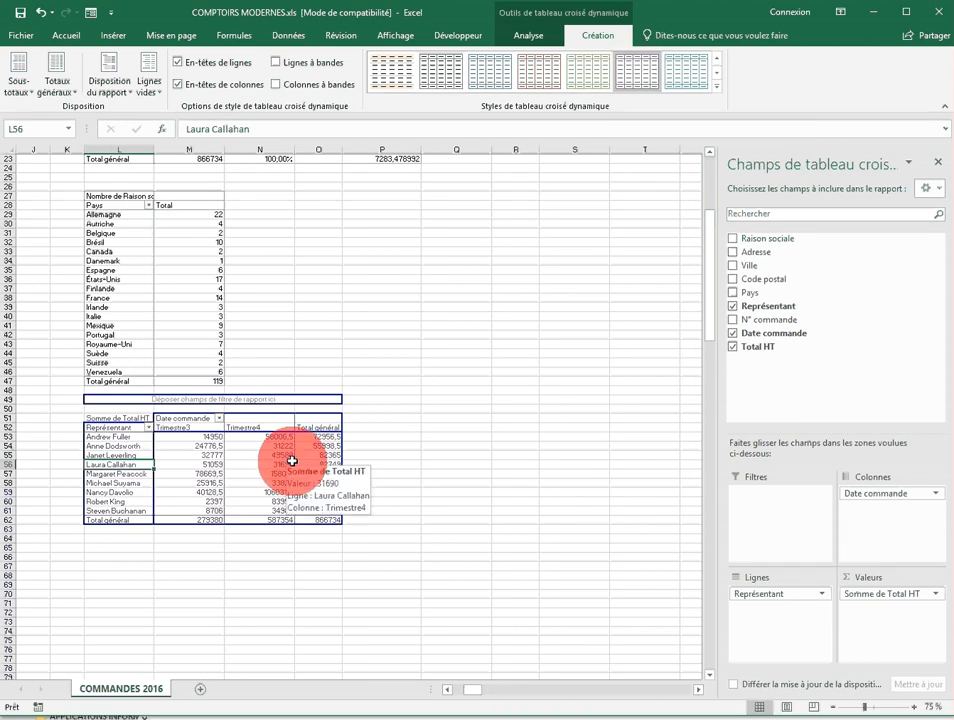
click(183, 416)
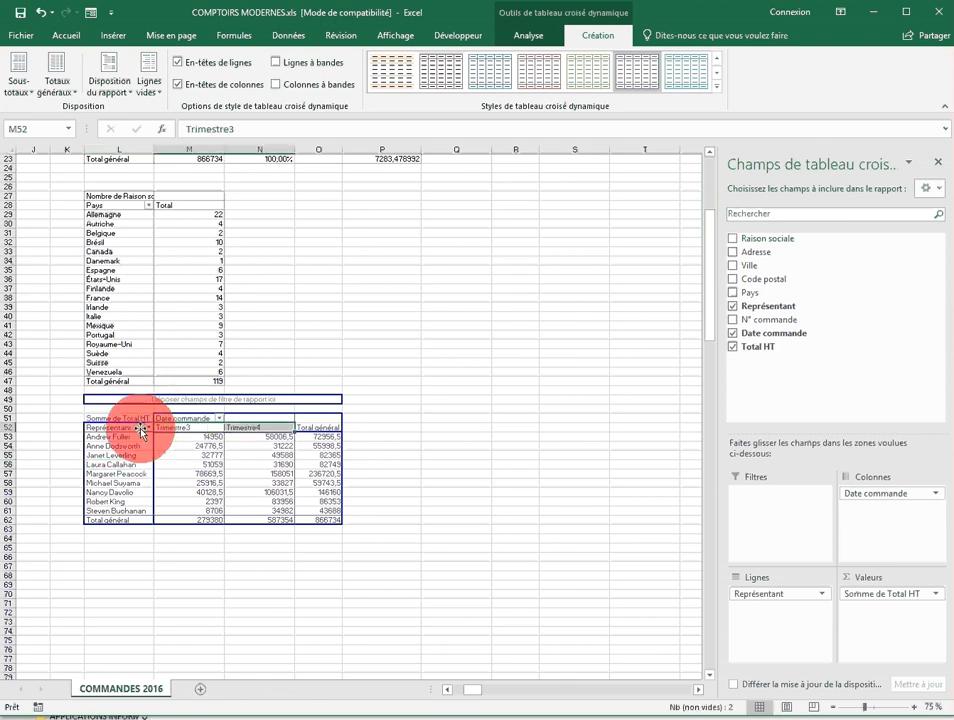
click(124, 418)
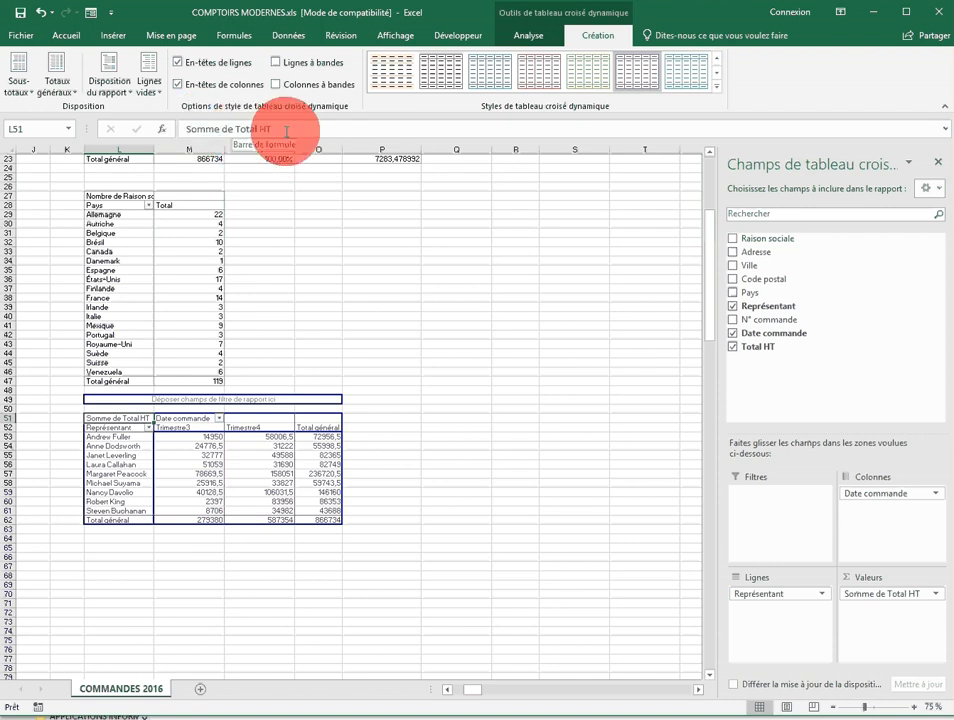
text(Total )
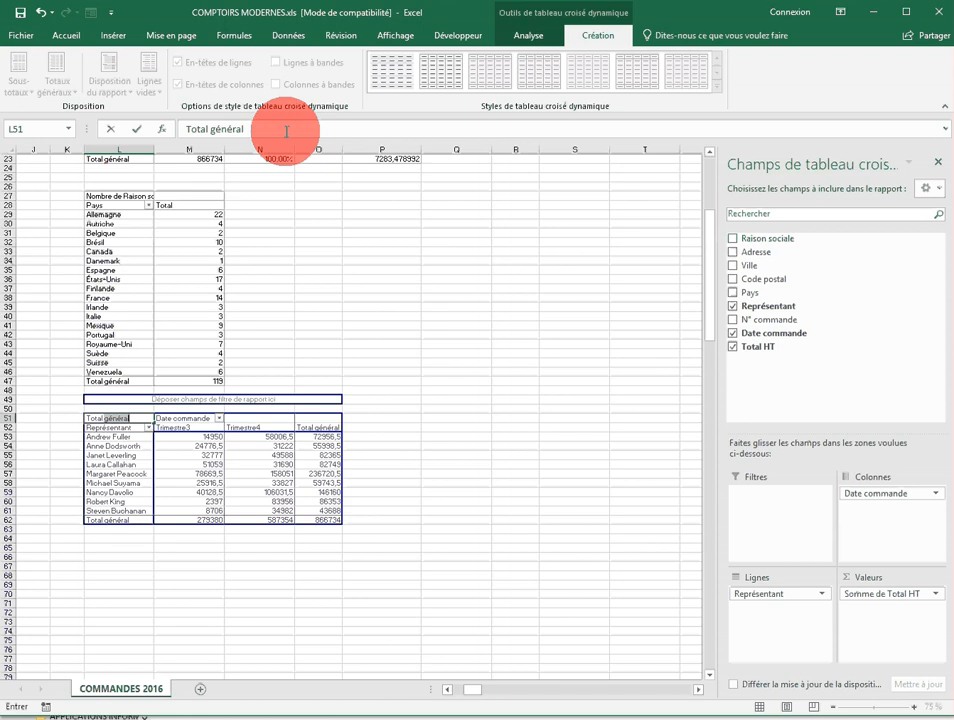
text(du CA)
key(Return)
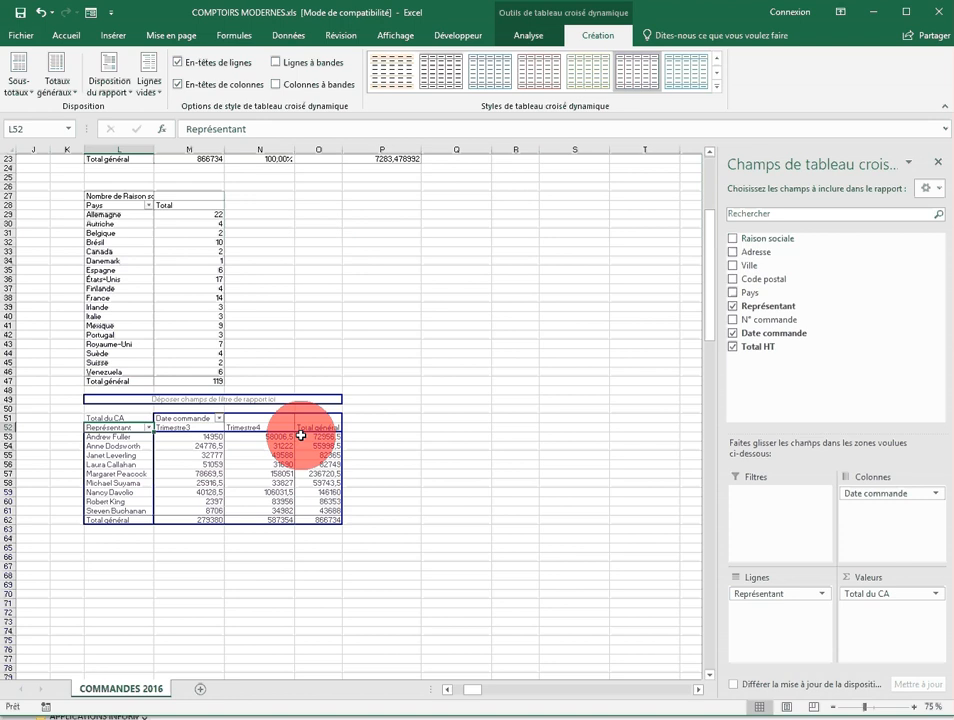
Empty the third pivot table of its Représentant, Date commande and Total HT fields, delete its range L49:R64 and return to A1
click(258, 465)
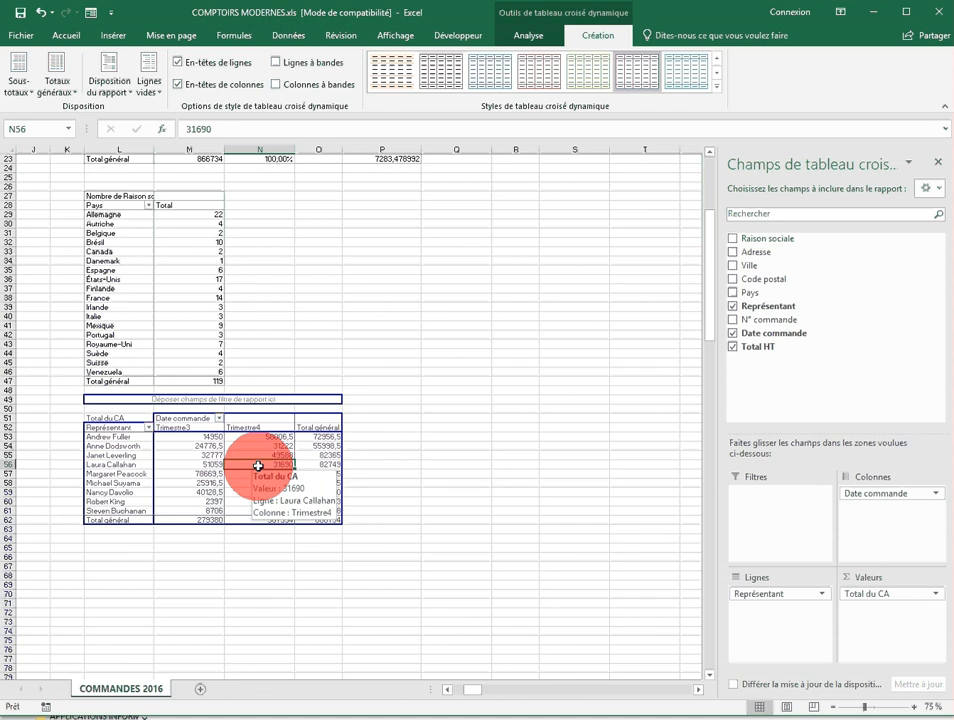
click(190, 473)
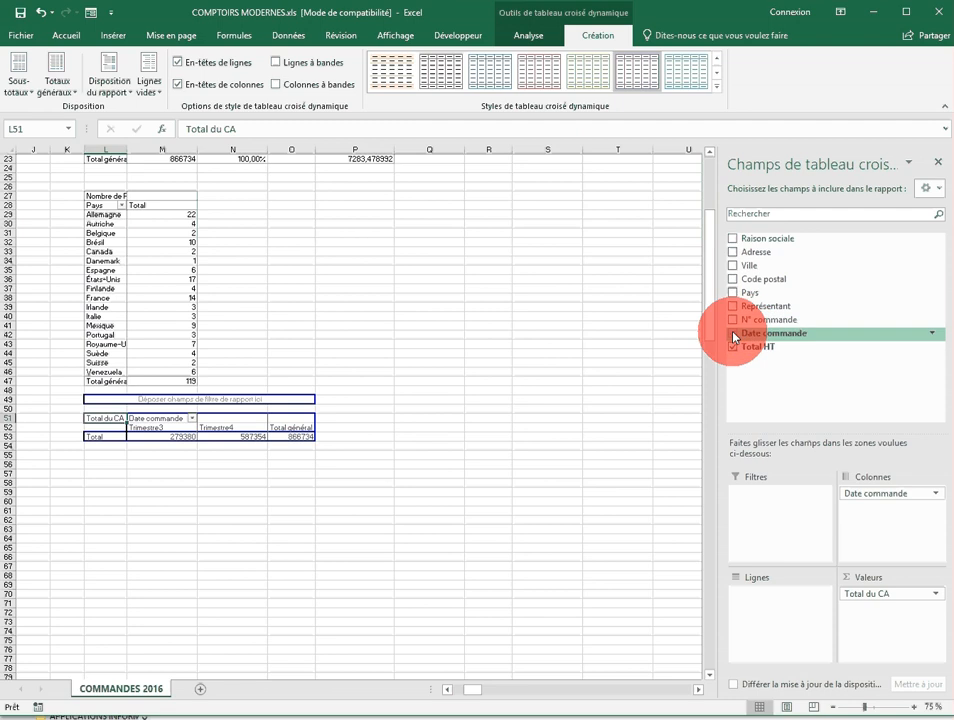
click(735, 334)
click(735, 348)
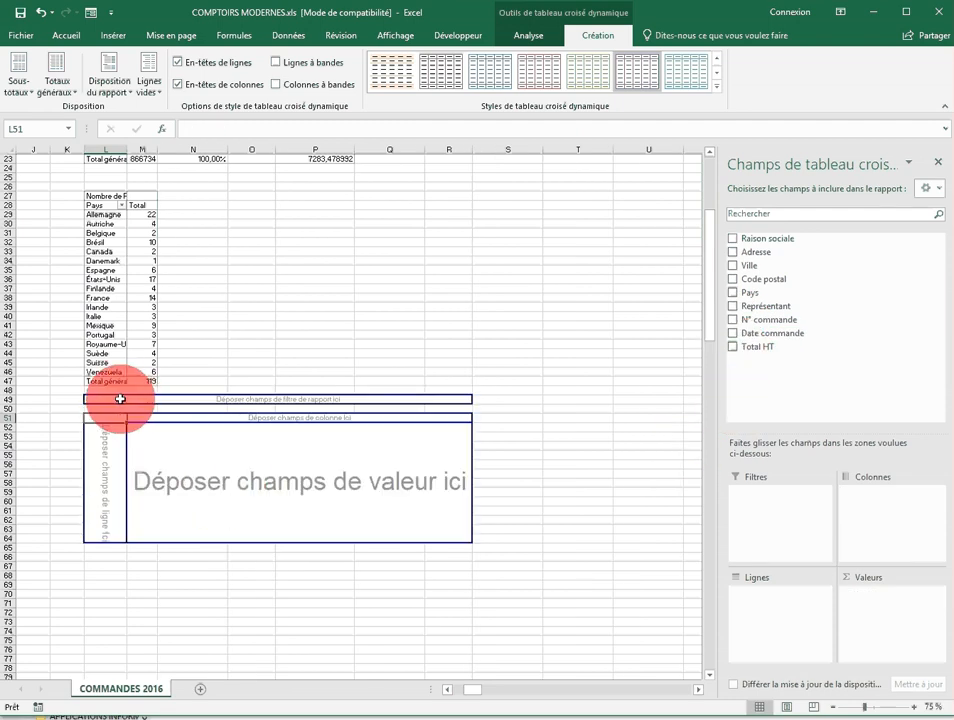
drag(120, 399, 445, 538)
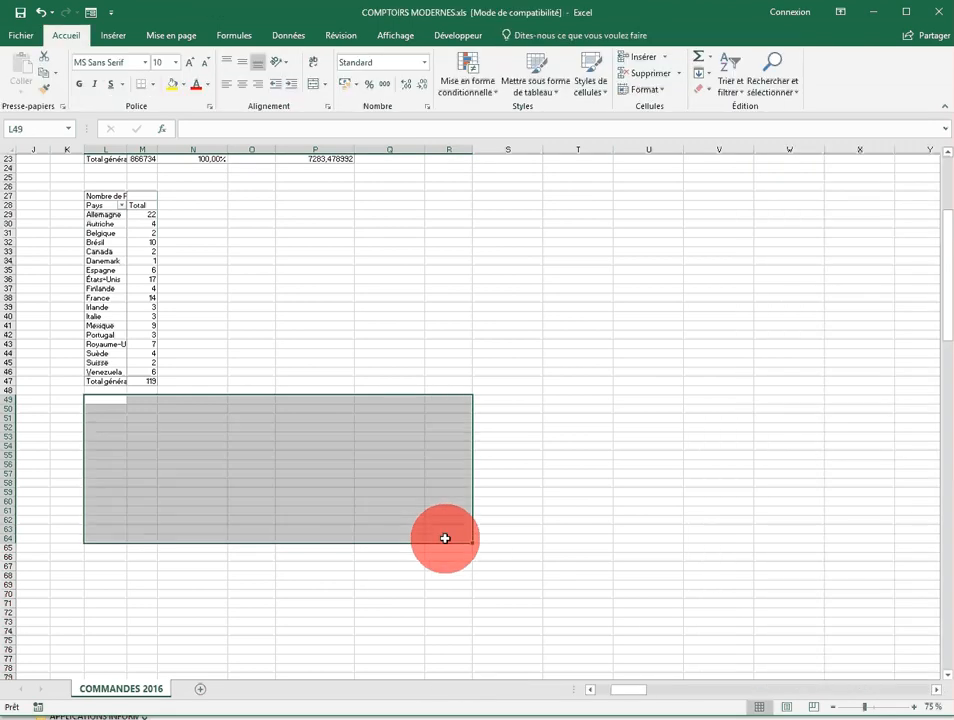
click(445, 306)
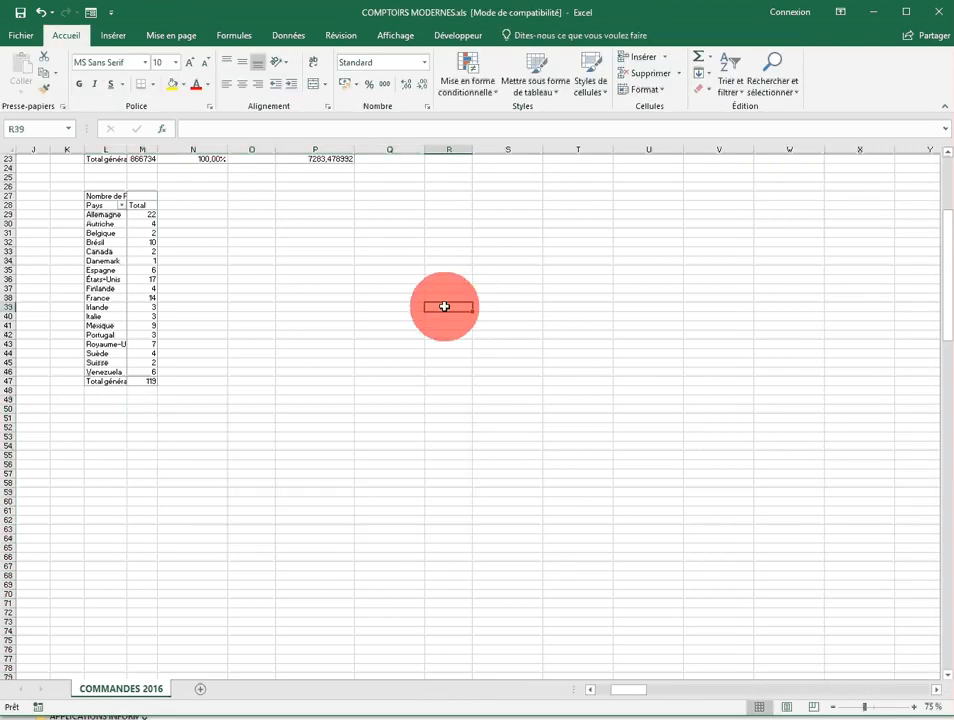
key(ctrl+Home)
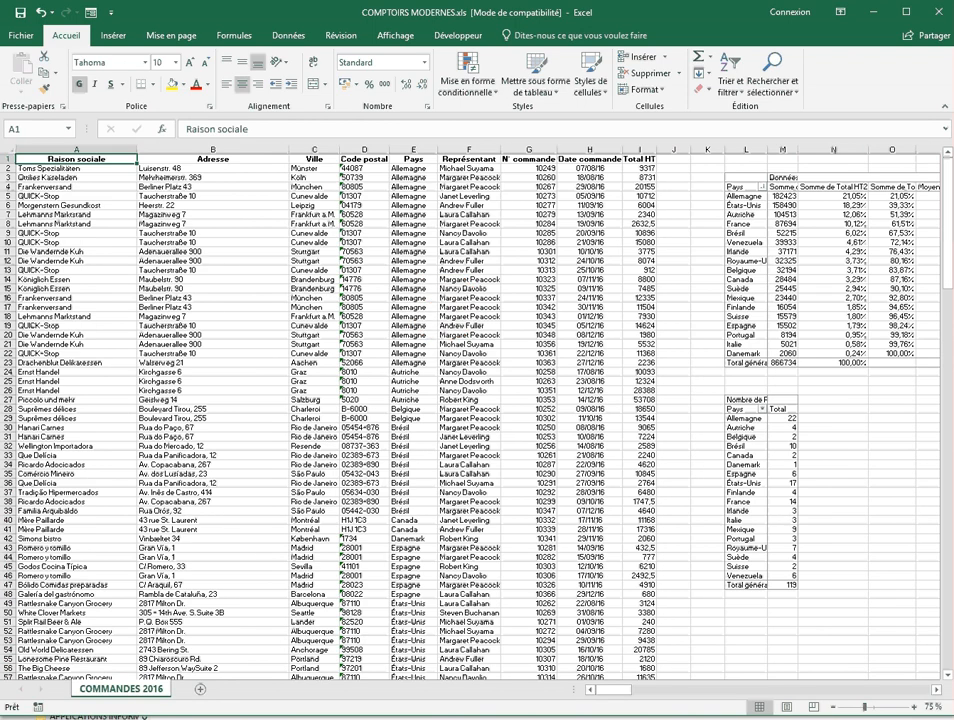